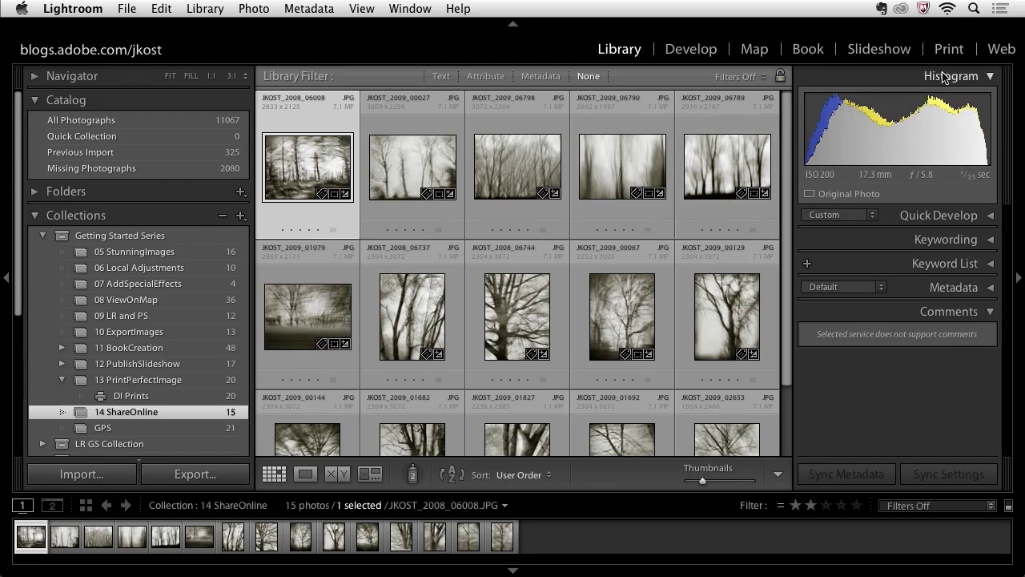
Switch to the Web module with the HTML gallery layout and expand the Site Info panel
click(998, 51)
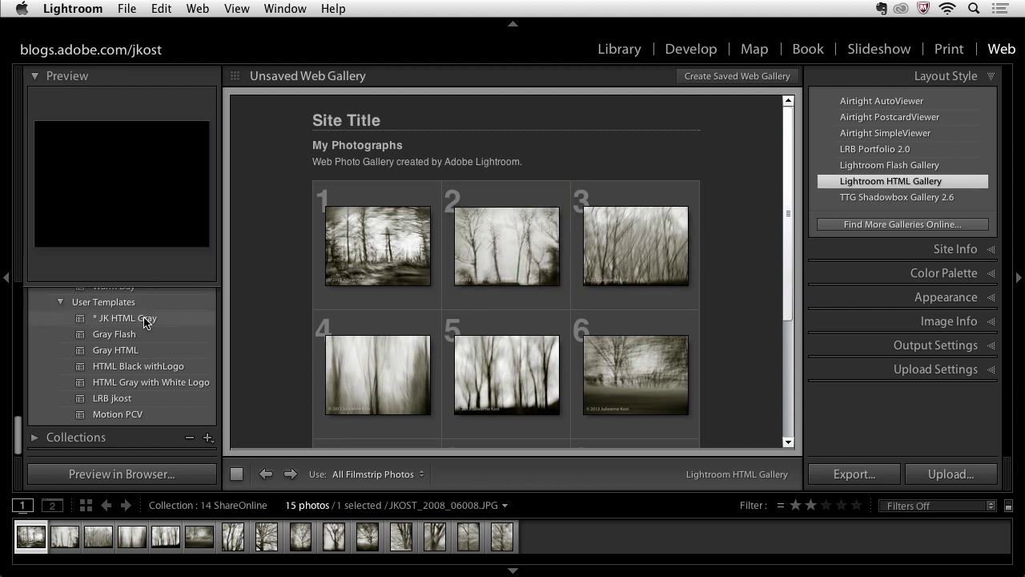
scroll(147, 320, up, 2)
scroll(144, 321, up, 10)
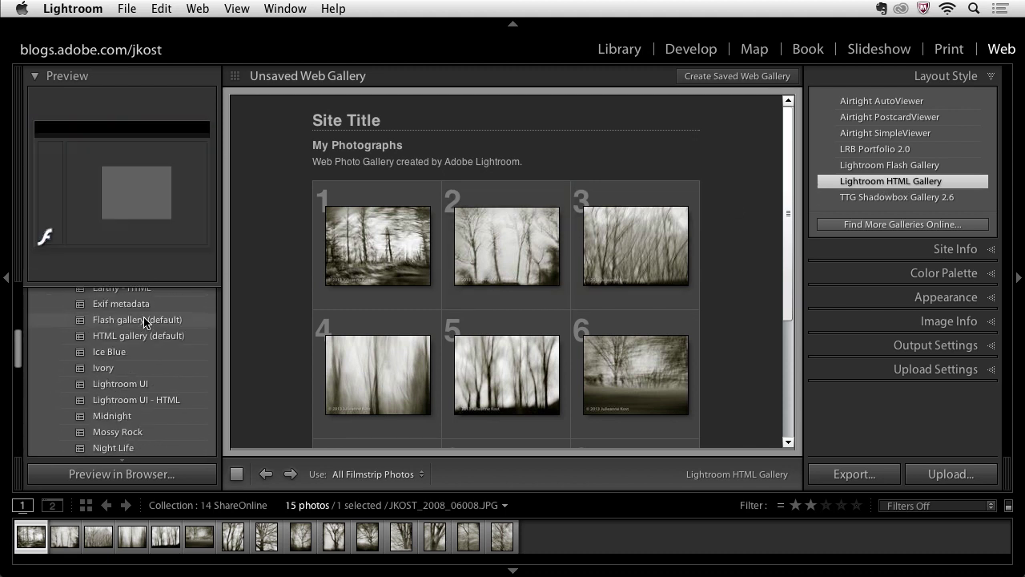
scroll(144, 322, up, 5)
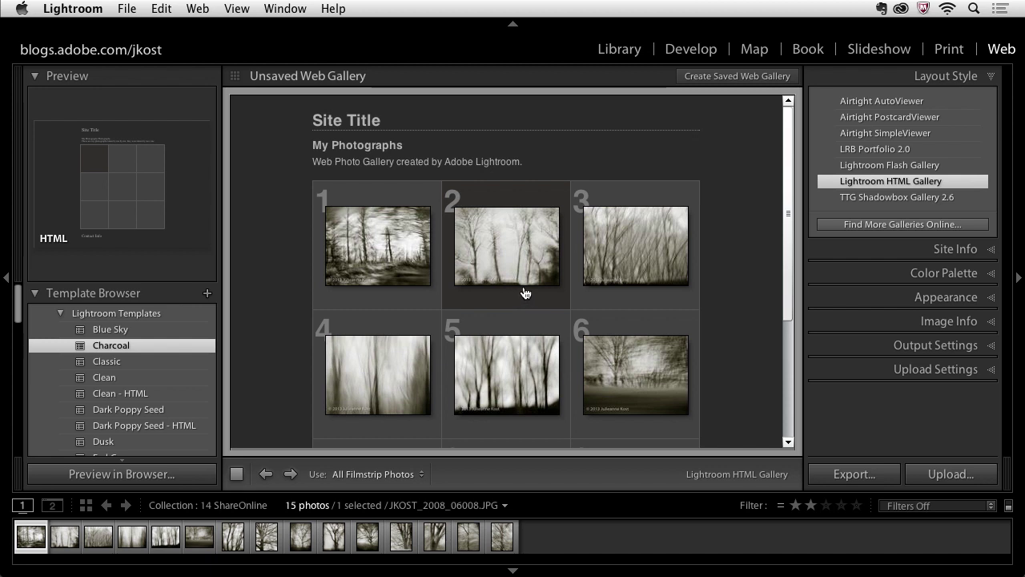
click(899, 250)
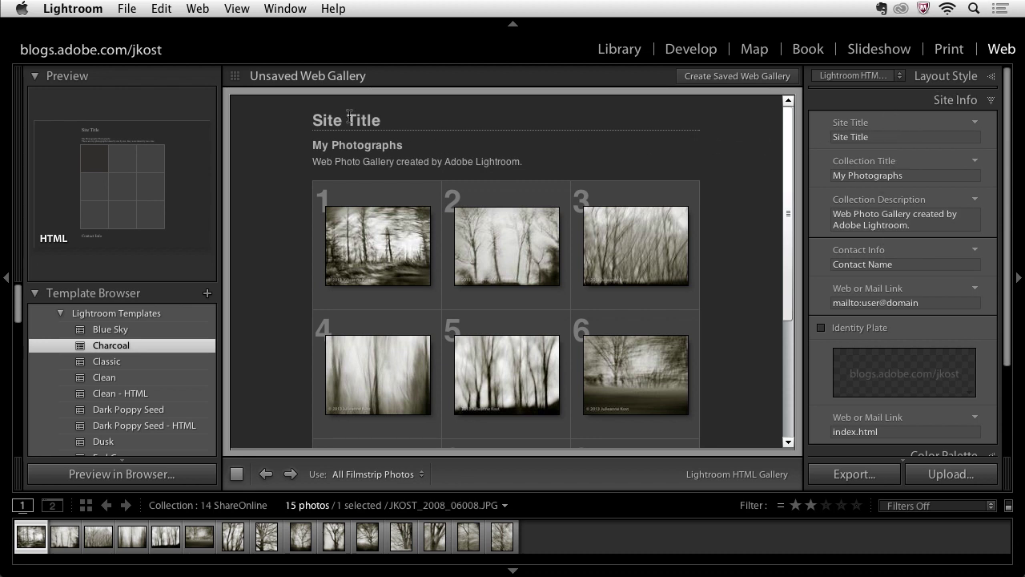
Change the Site Title to 'Infra Red' and empty the Collection Title and Collection Description fields
click(895, 142)
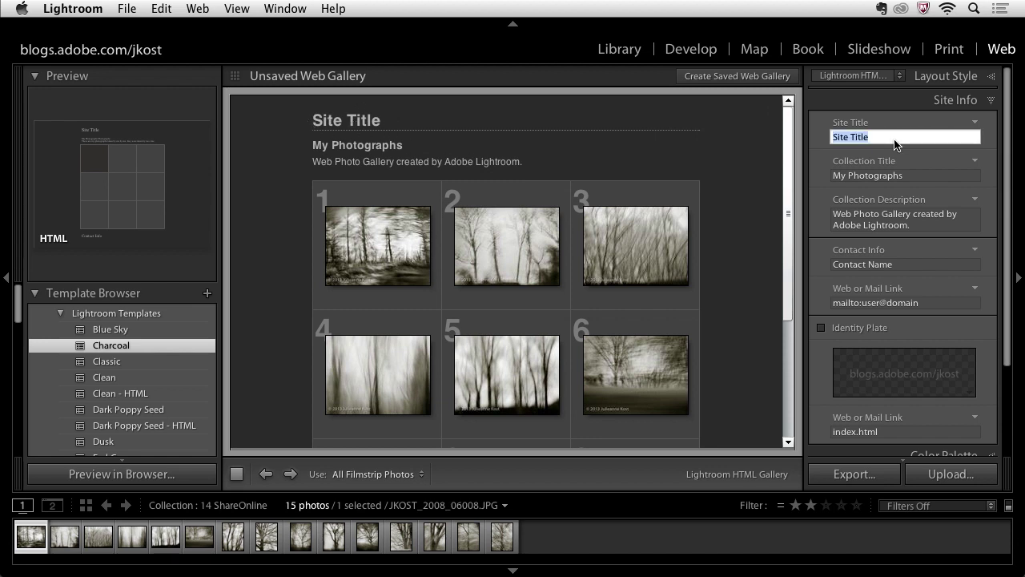
key(BackSpace)
text(Infra Red)
key(Tab)
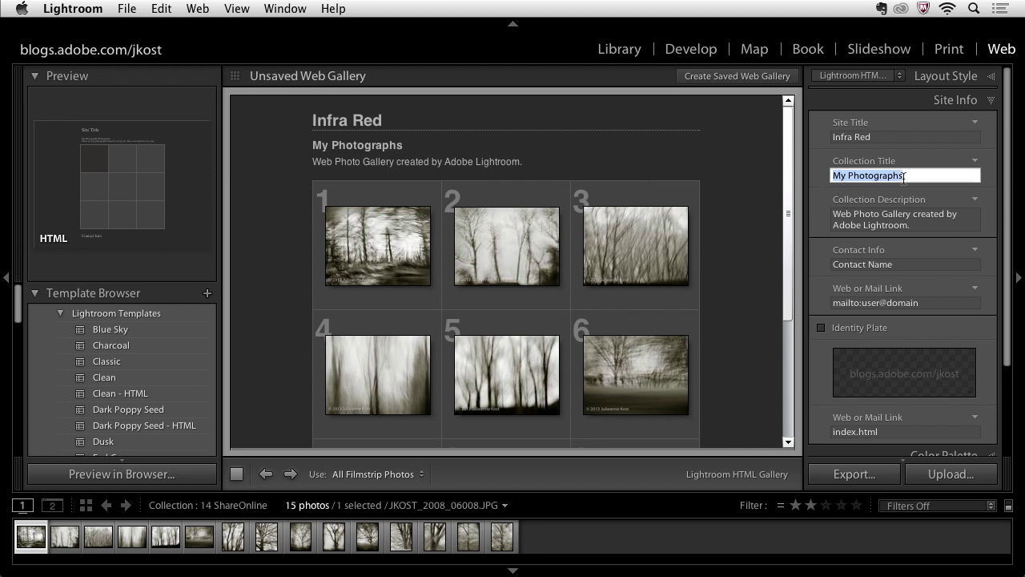
key(BackSpace)
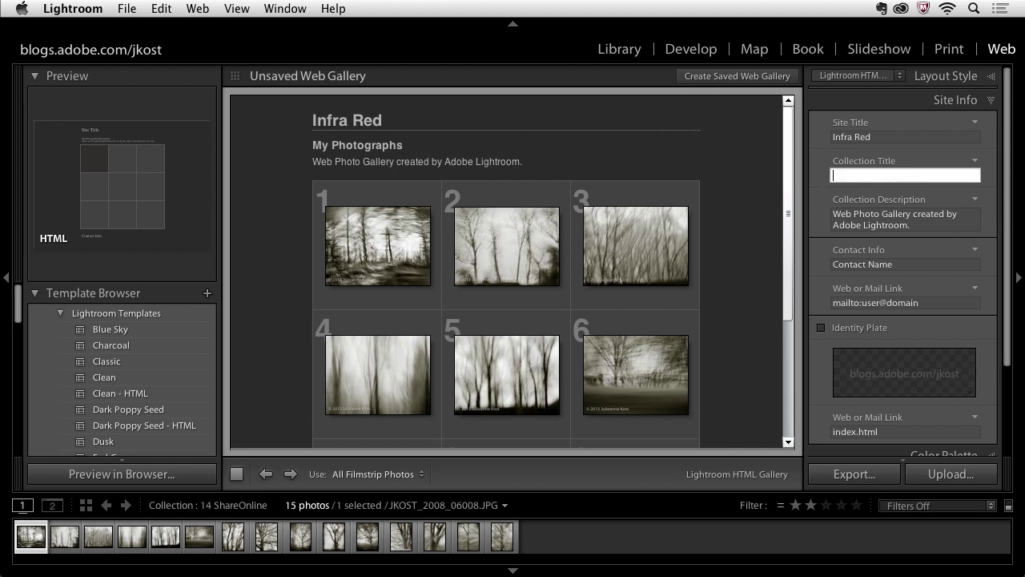
key(Tab)
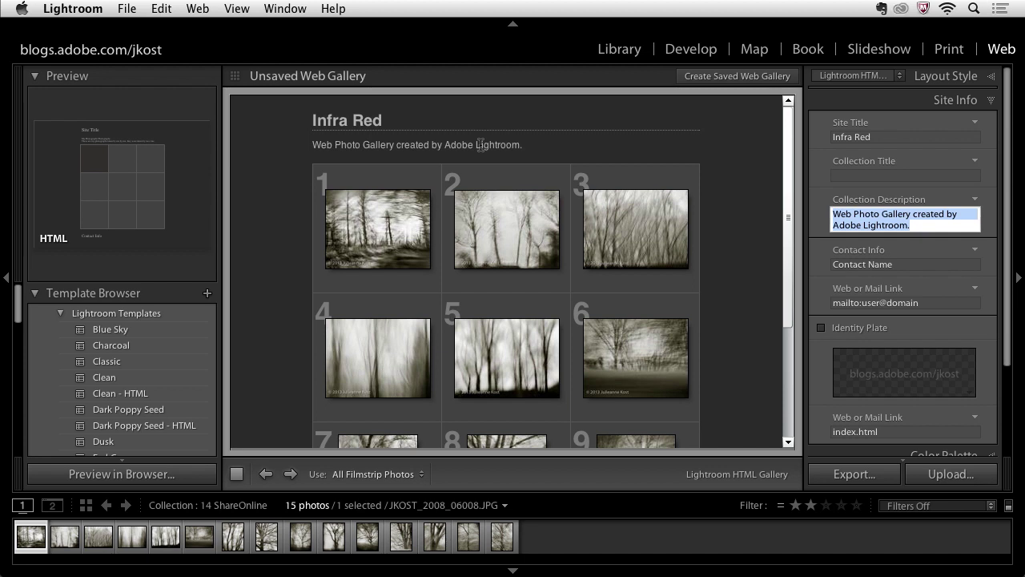
key(BackSpace)
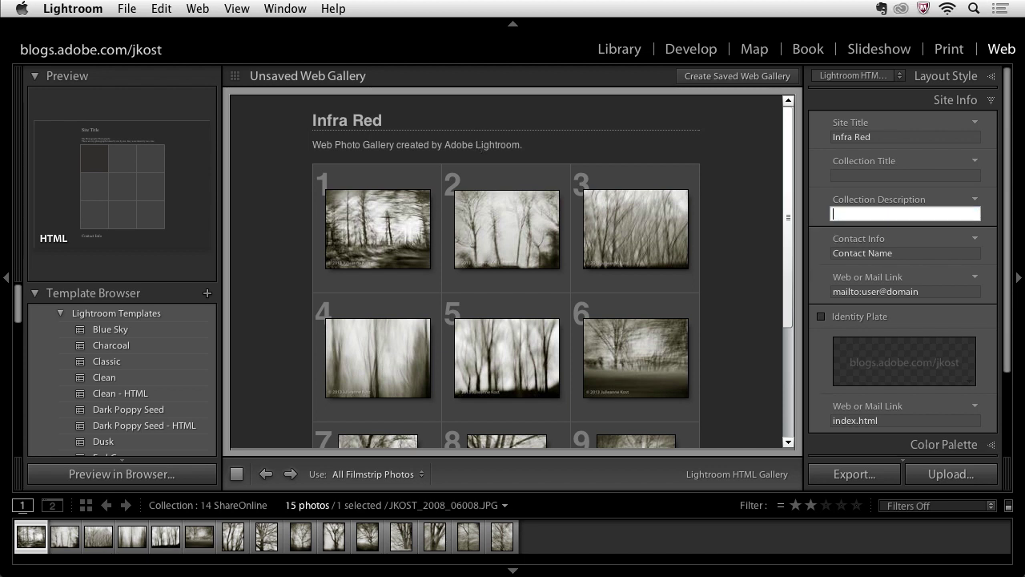
key(Tab)
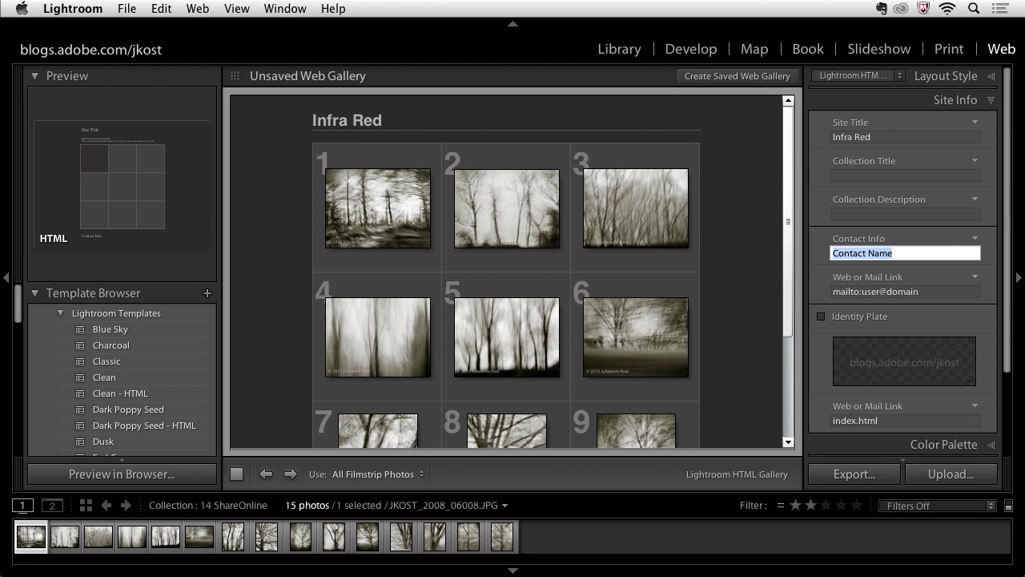
Enter the photographer's name as Contact Info and replace 'user@domain' in the mail link with their e-mail address
scroll(467, 222, down, 4)
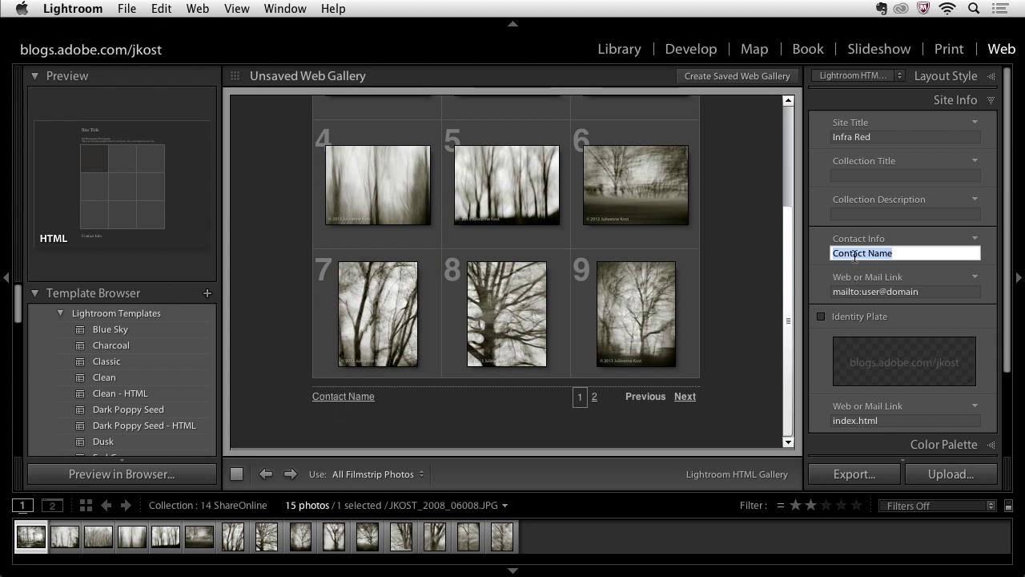
text(jk)
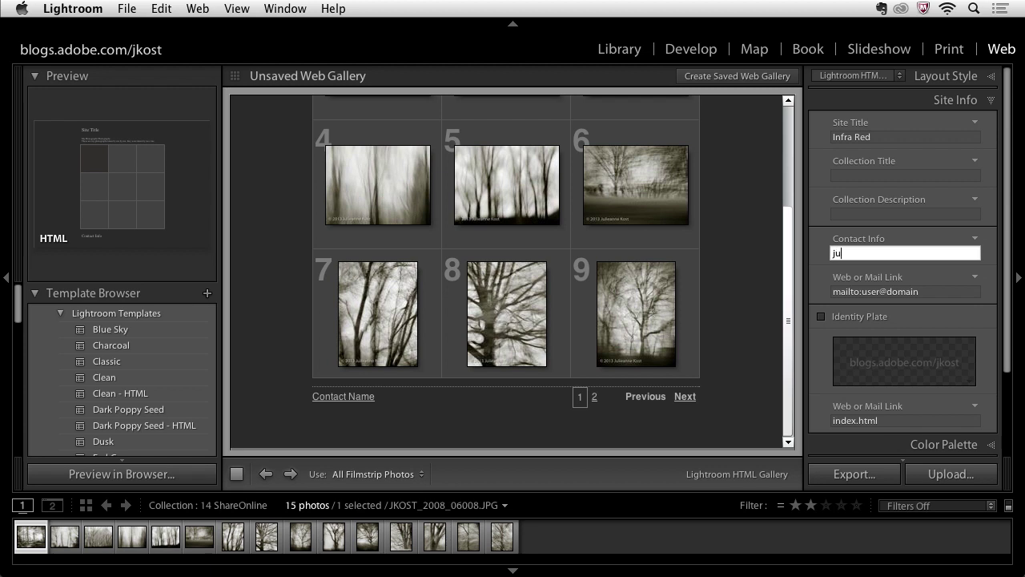
text(lieanne kost)
click(869, 291)
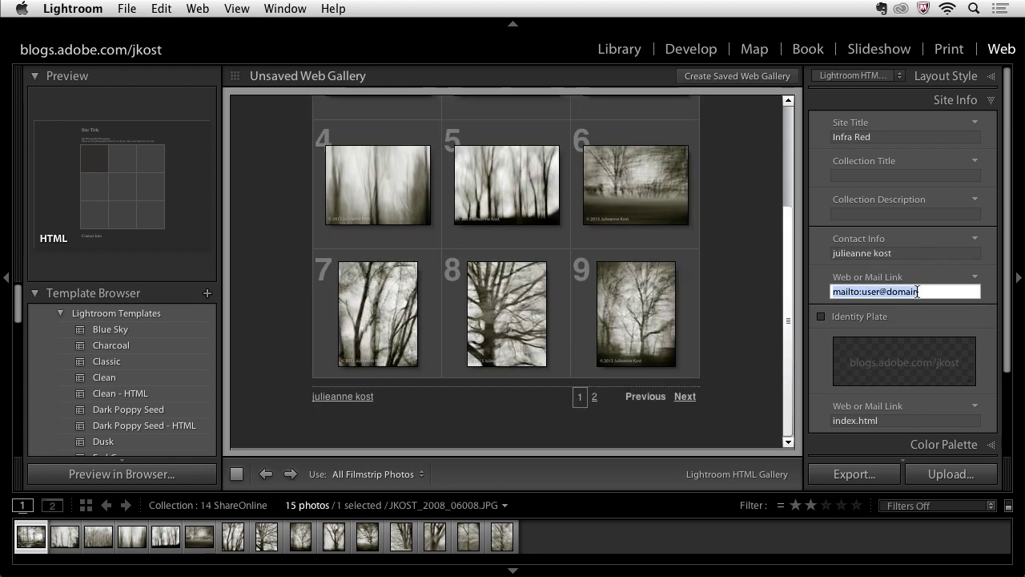
click(920, 292)
drag(919, 292, 868, 295)
key(BackSpace)
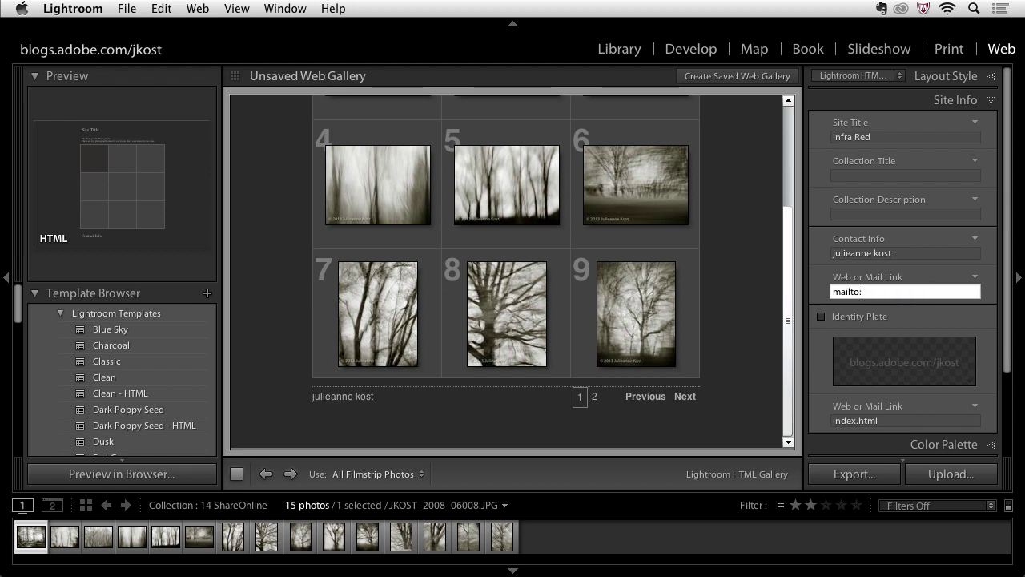
key(Tab)
scroll(590, 336, down, 5)
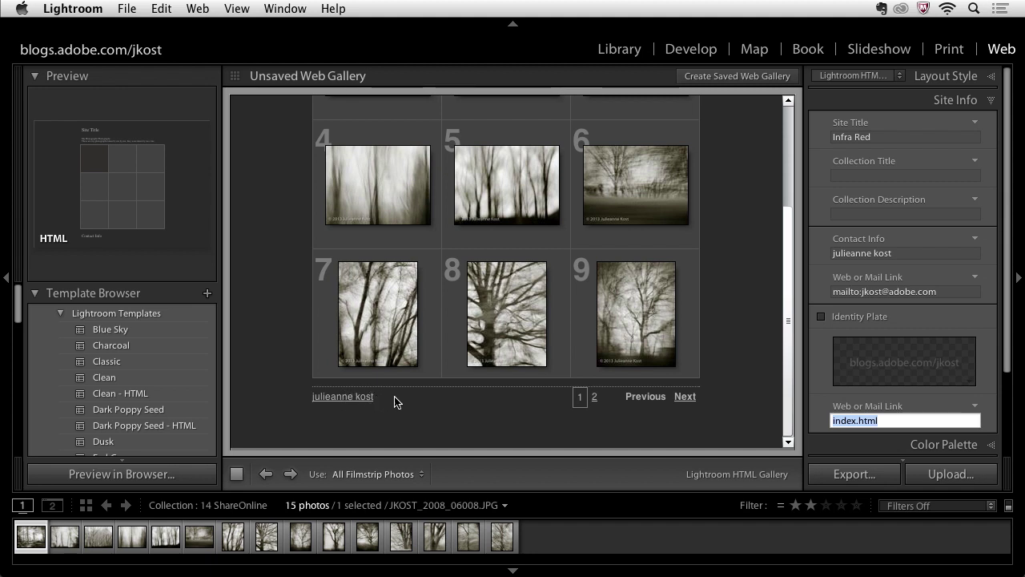
scroll(720, 318, up, 5)
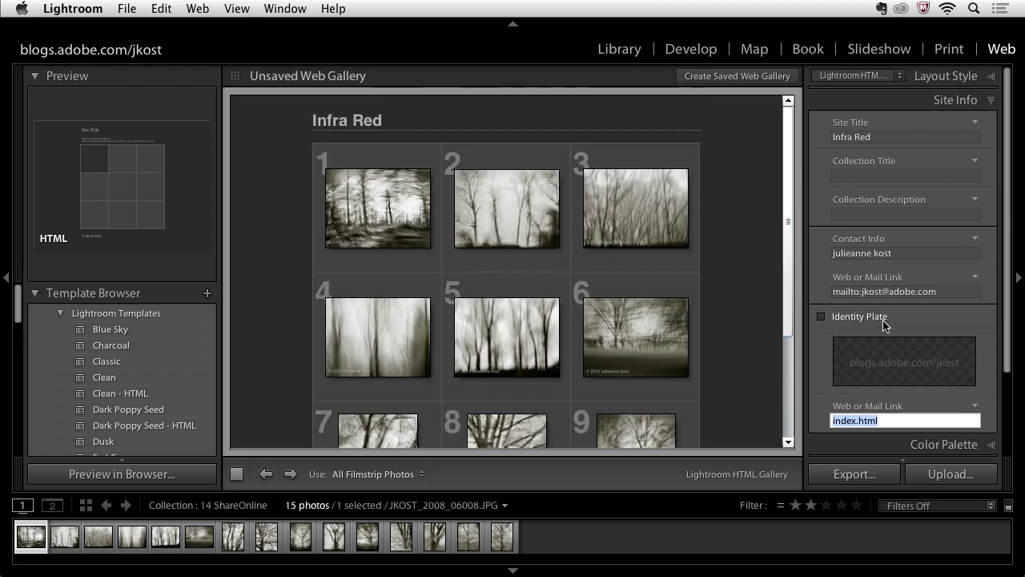
Enable the Identity Plate and accept the styled blog-address text plate in the editor
click(823, 318)
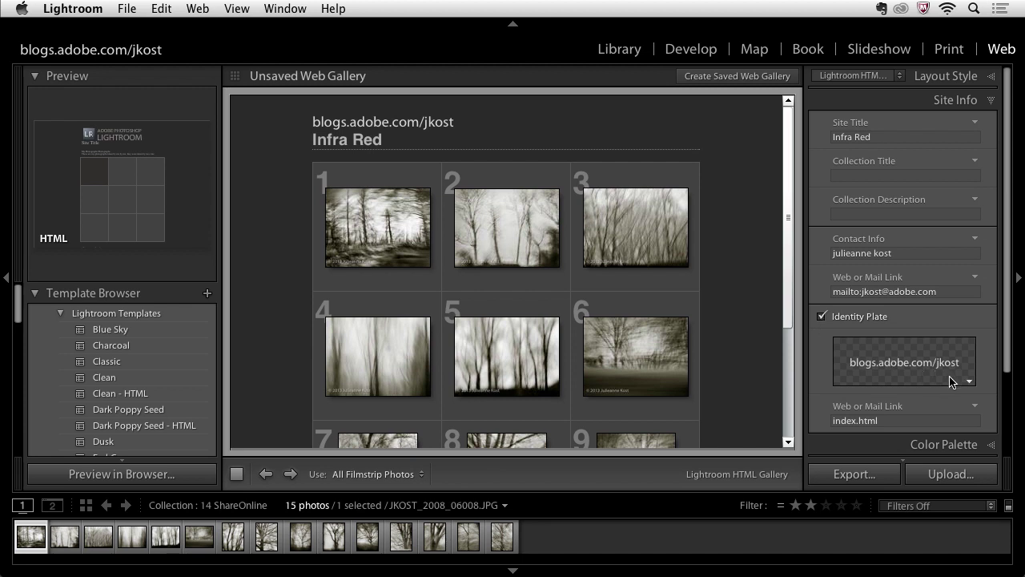
click(969, 383)
click(966, 410)
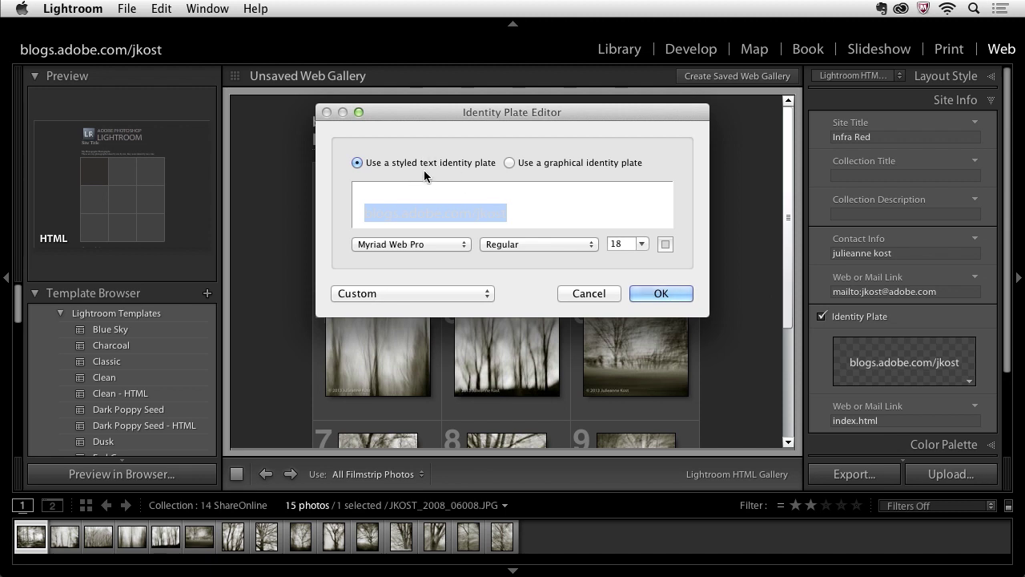
click(507, 212)
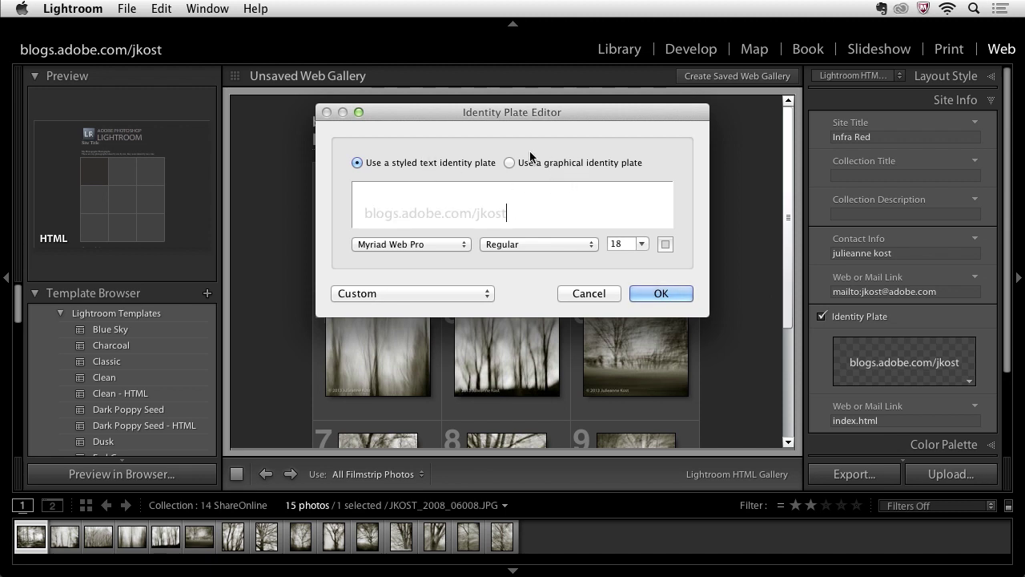
click(657, 293)
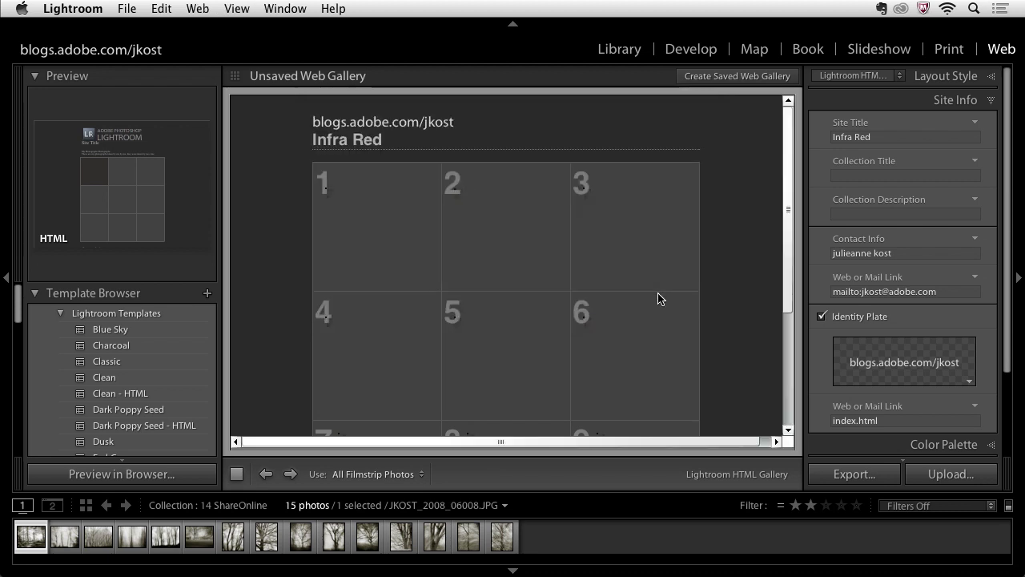
scroll(869, 294, down, 5)
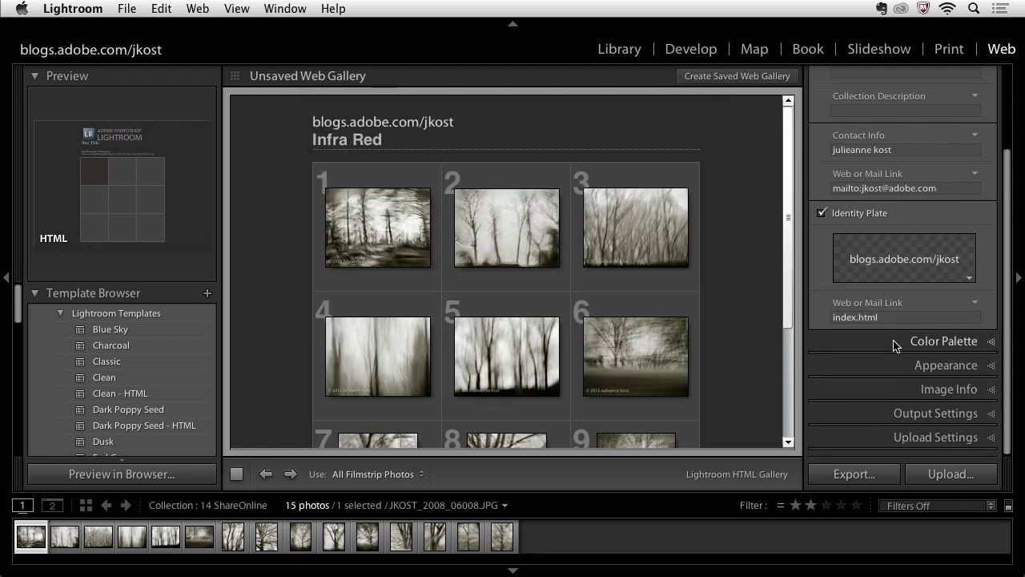
Set the Appearance grid to 4 columns and turn off Show Cell Numbers
click(895, 342)
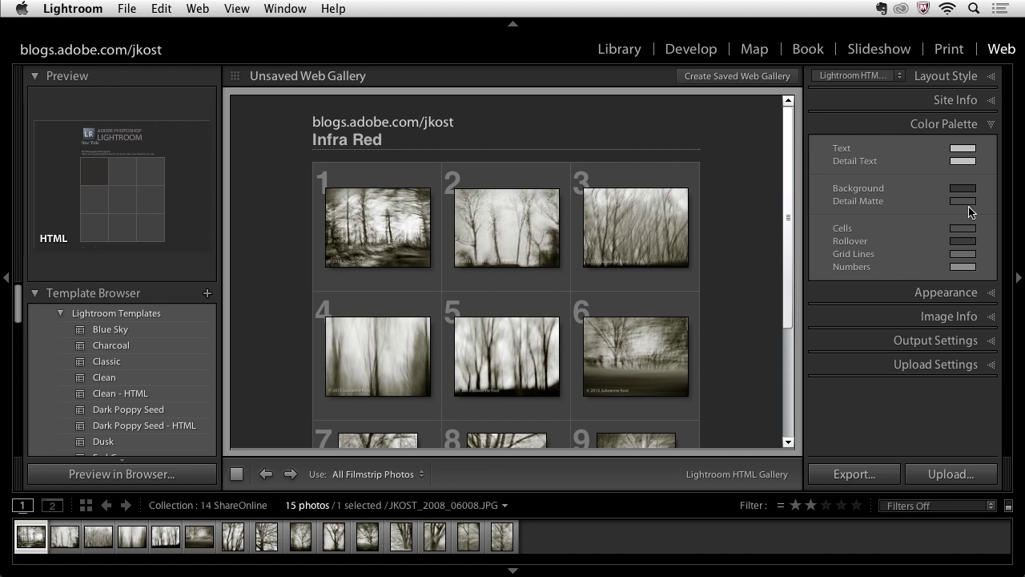
click(963, 293)
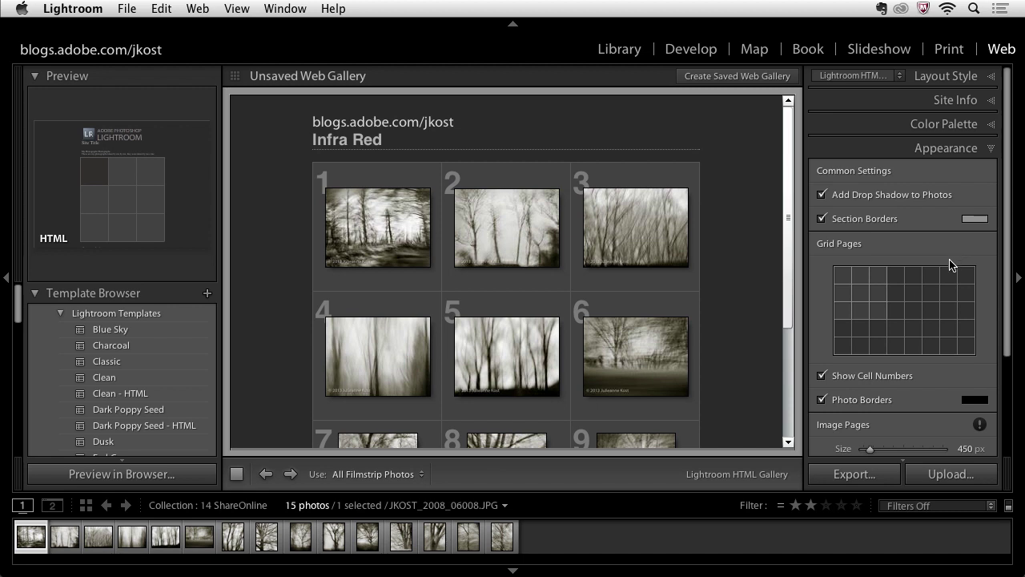
click(896, 319)
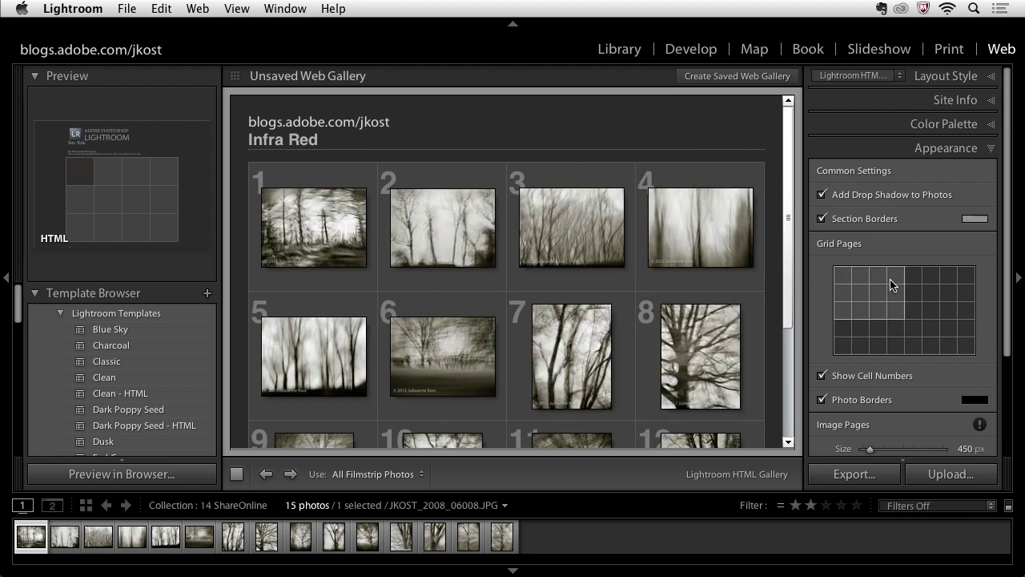
scroll(916, 336, down, 1)
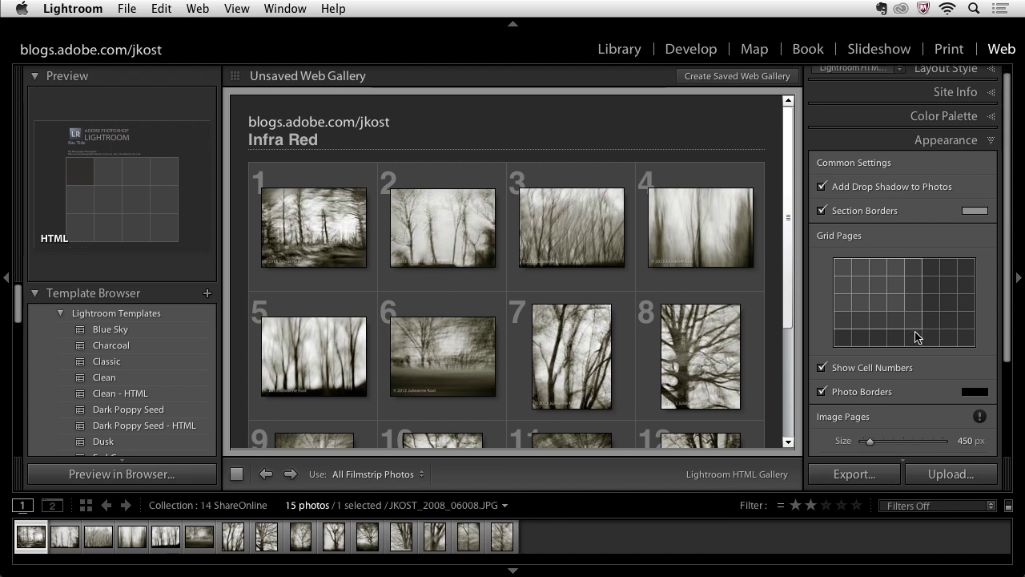
scroll(916, 337, down, 4)
click(821, 338)
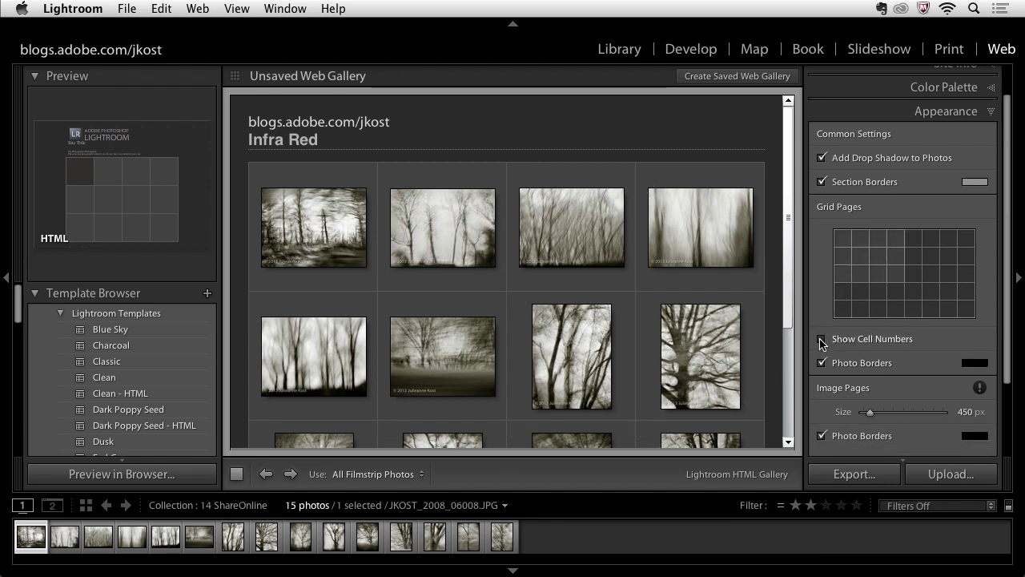
Enlarge image-page photos to 516 px and widen photo borders to 4 px
scroll(821, 340, down, 7)
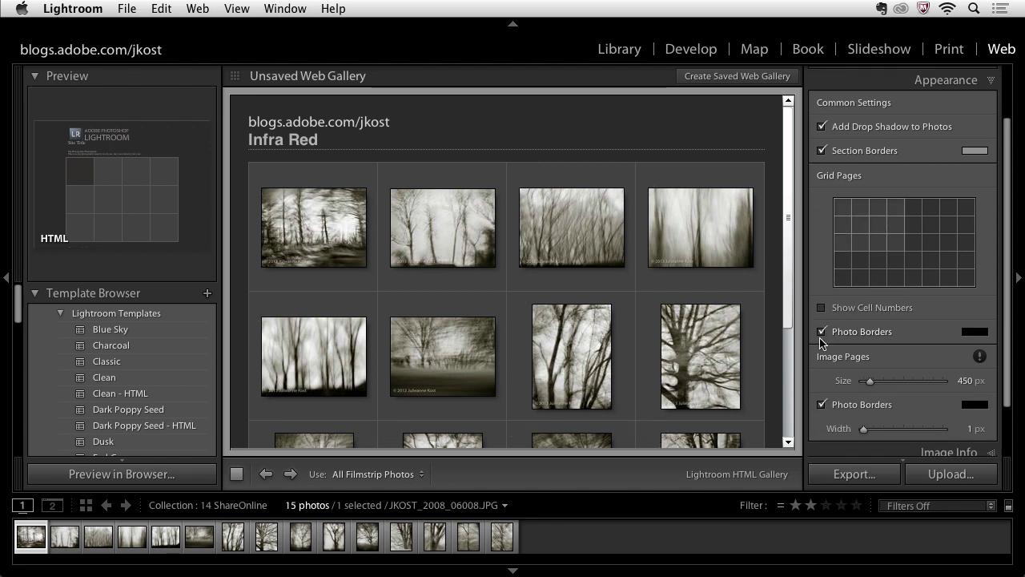
scroll(821, 341, down, 4)
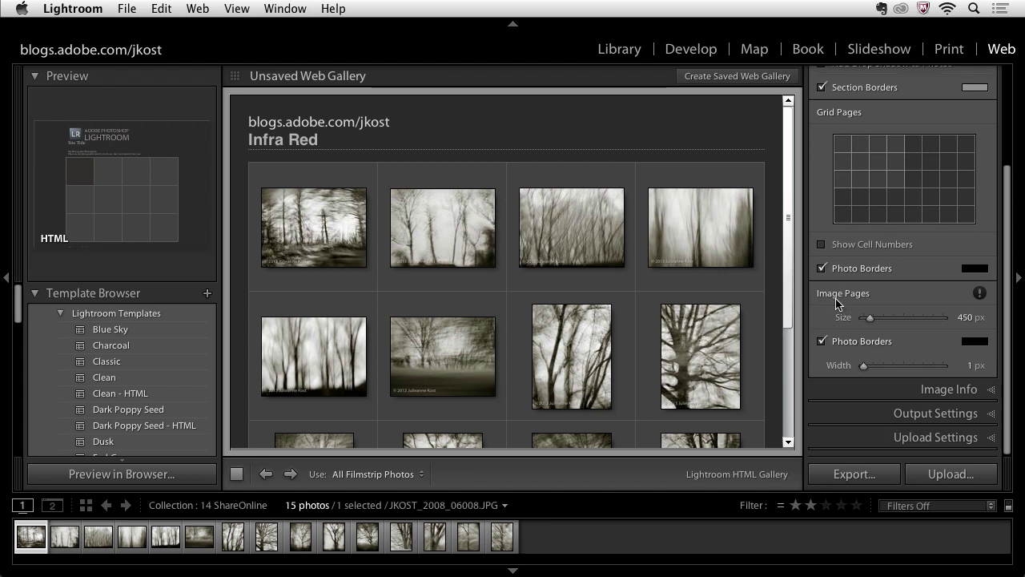
drag(870, 318, 878, 331)
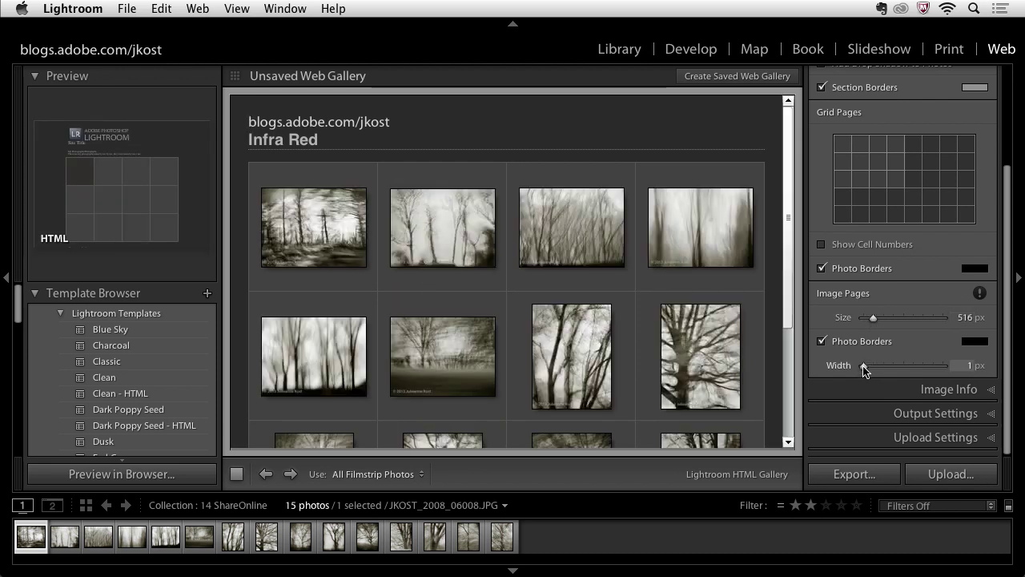
drag(863, 368, 865, 370)
Review the image title label options in Image Info, leaving them unchanged
click(898, 390)
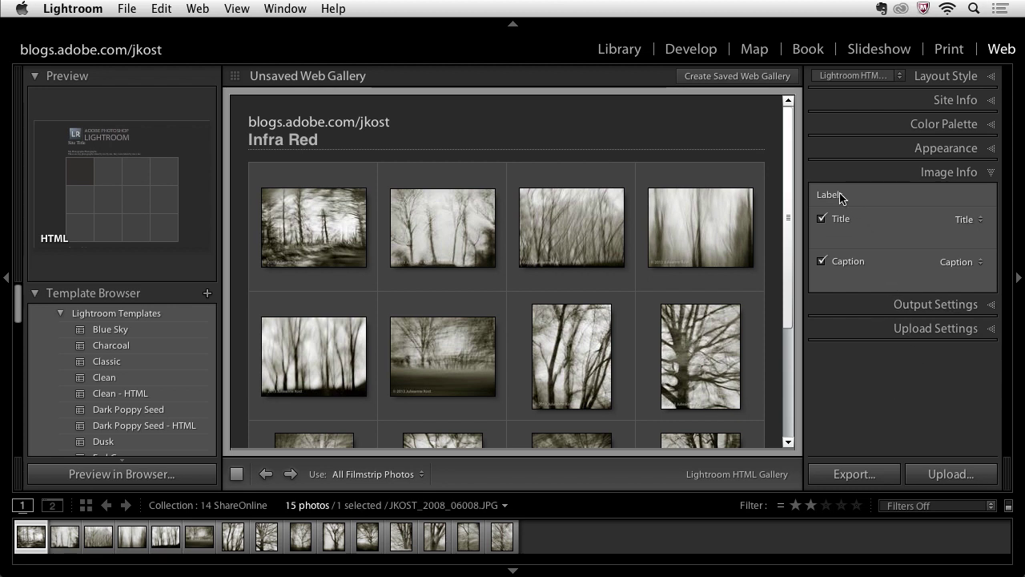
click(966, 220)
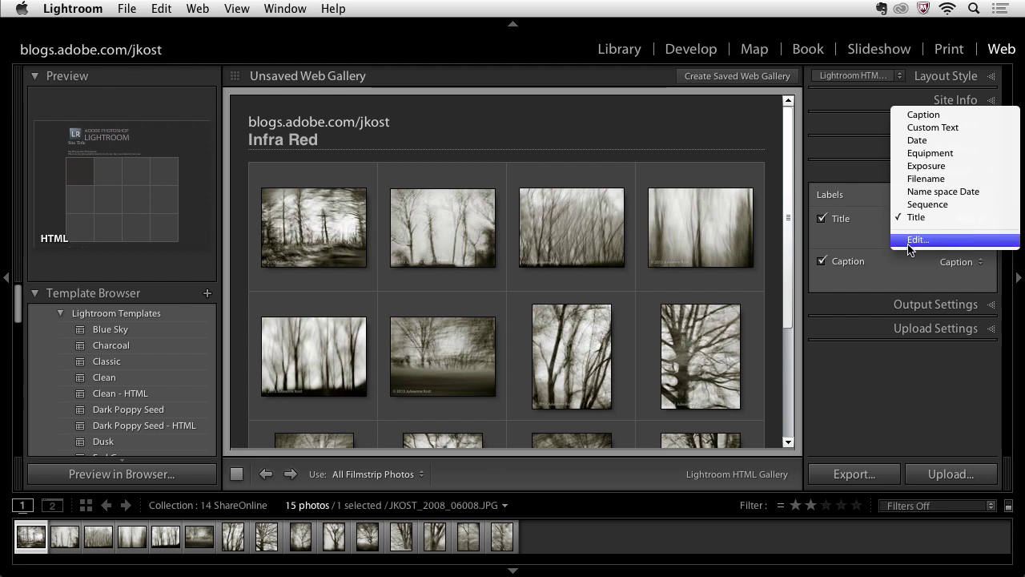
click(875, 250)
Set large-image quality to 80, keeping Copyright Only metadata and Standard sharpening
click(887, 304)
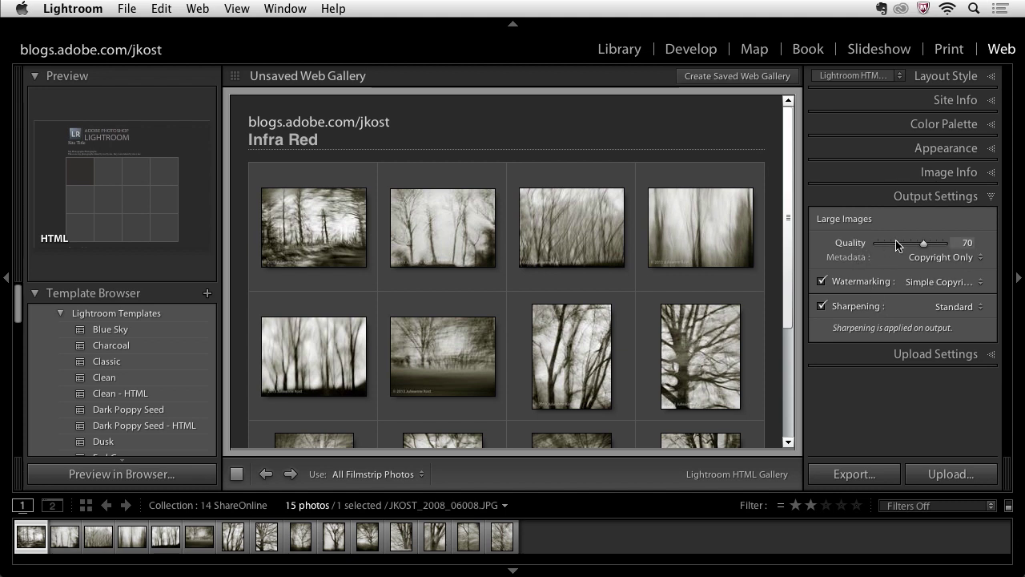
click(961, 243)
text(80)
key(Return)
click(937, 257)
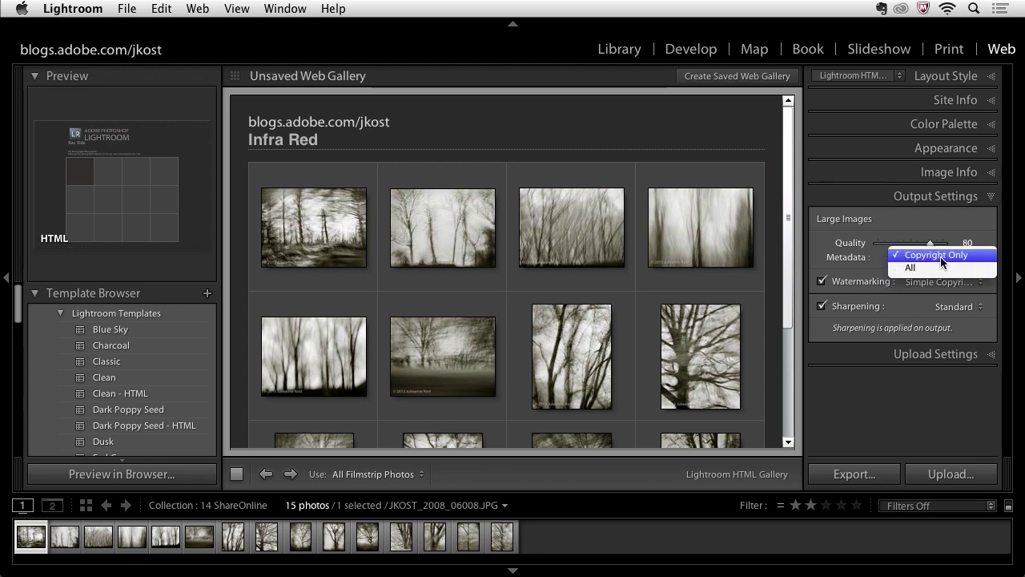
click(944, 254)
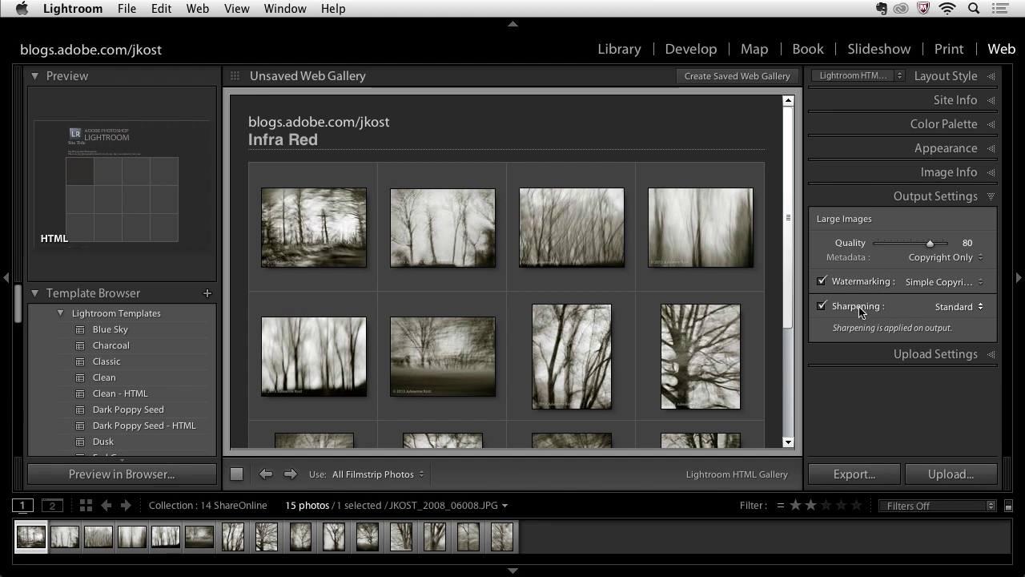
click(952, 307)
click(953, 306)
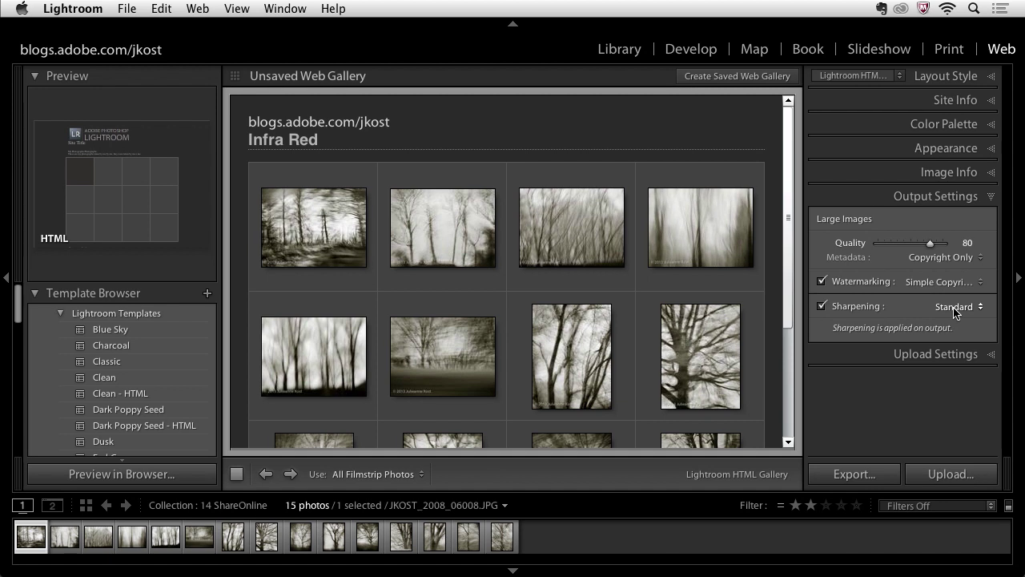
Review the Custom Settings FTP server configuration, uploading into the /photos subfolder
click(963, 354)
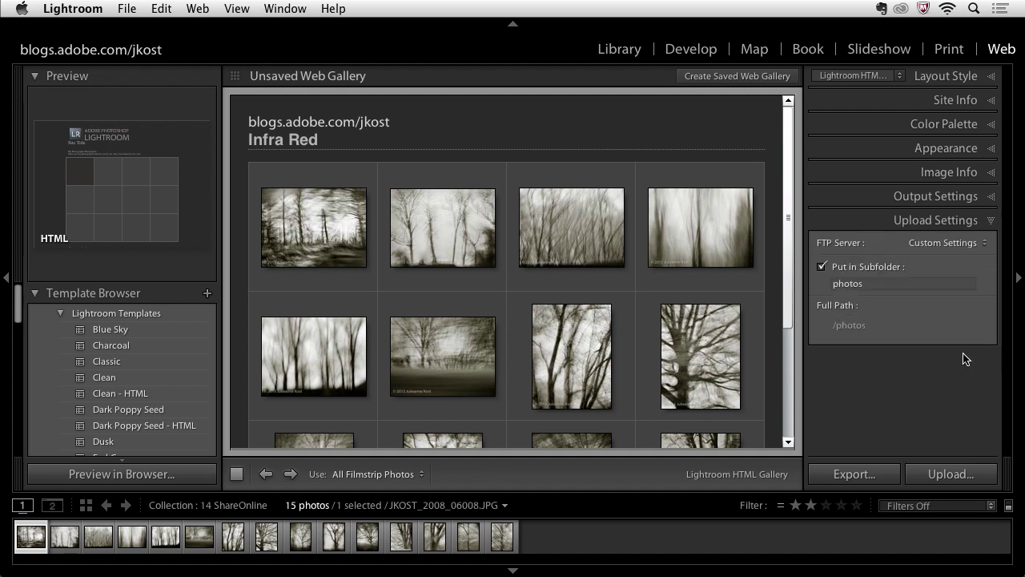
click(934, 243)
click(934, 242)
click(937, 245)
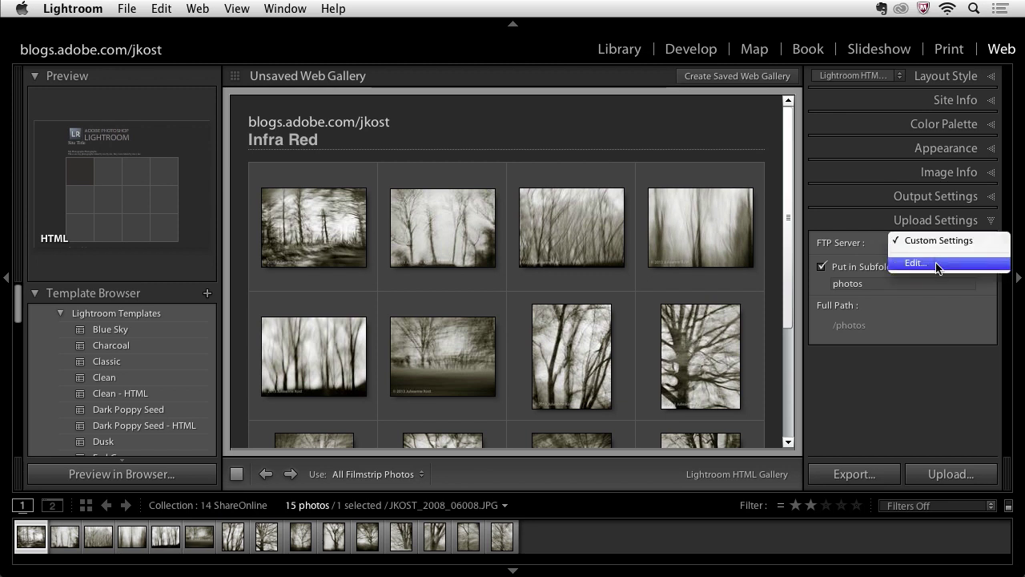
click(937, 264)
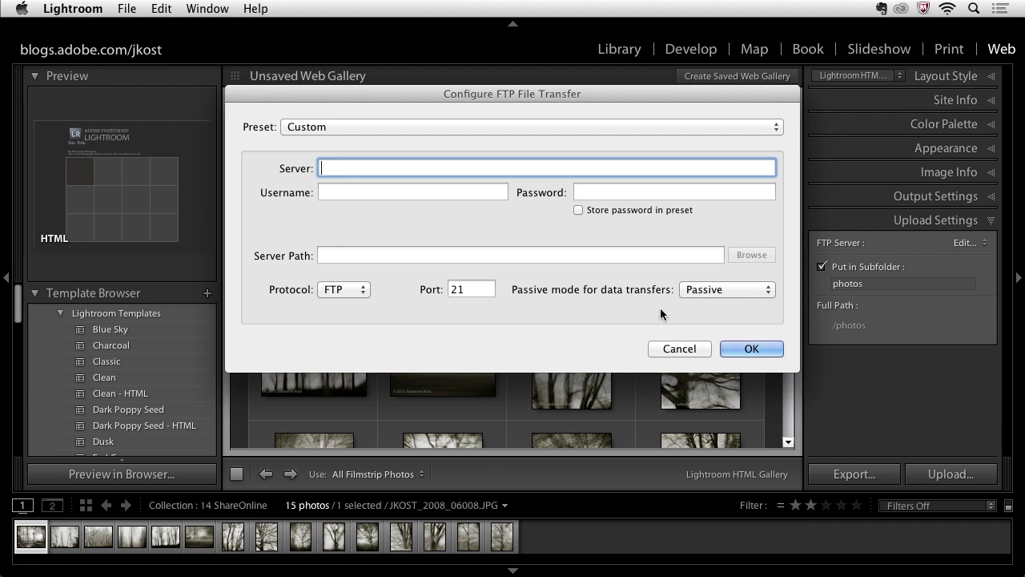
click(751, 349)
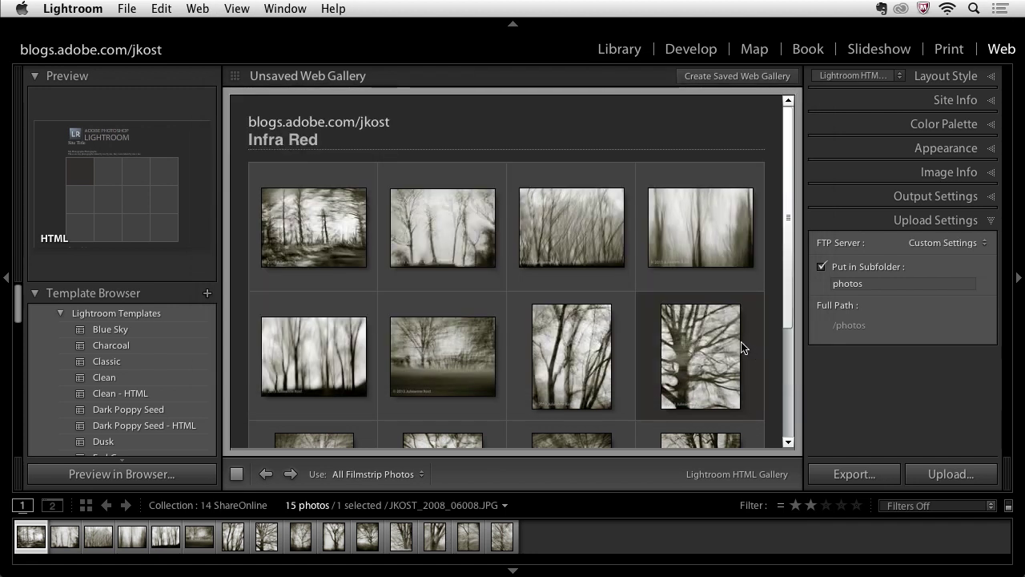
Preview the gallery in Safari, view the first photo, advance two photos, then return to the index
click(113, 475)
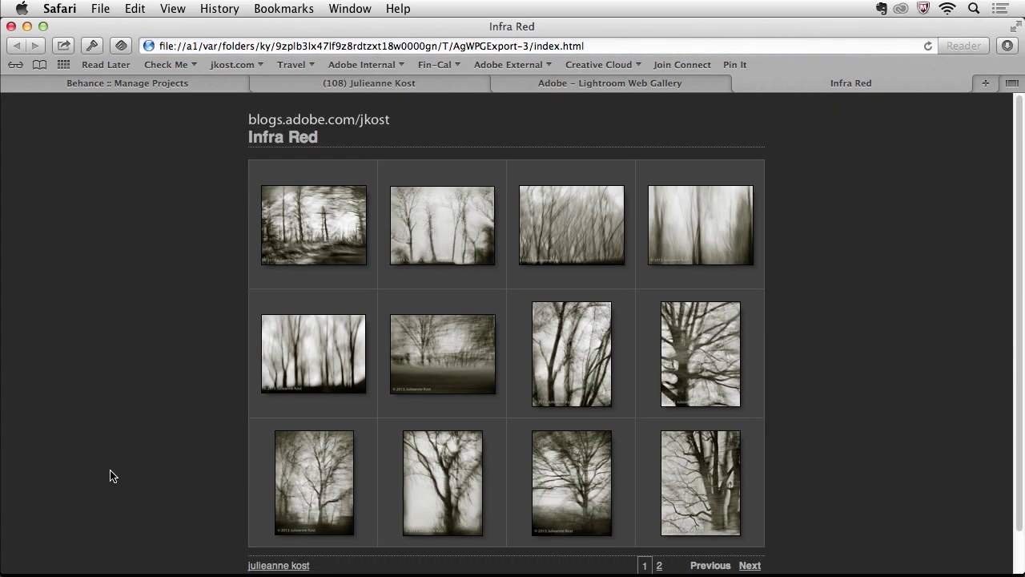
click(304, 234)
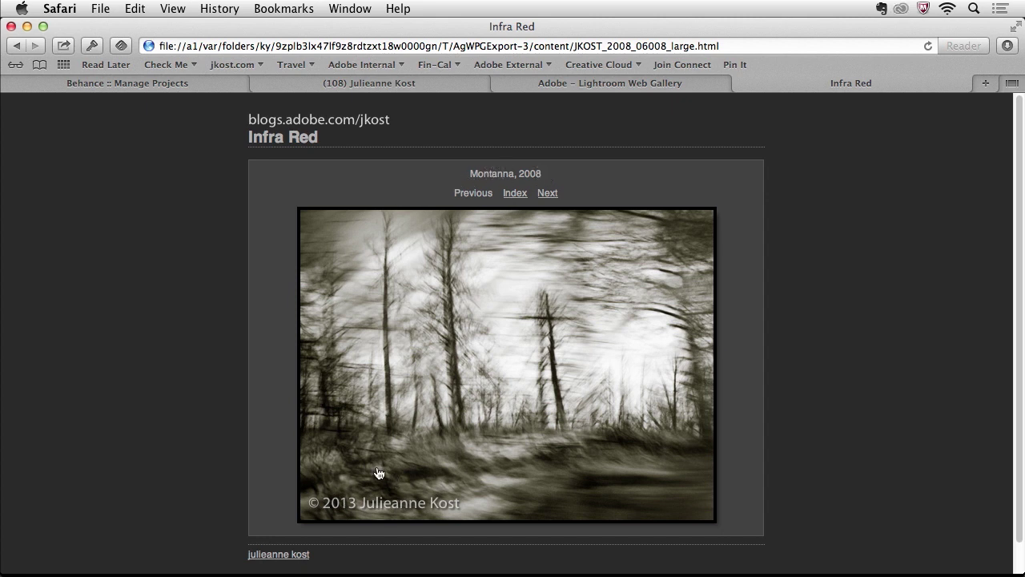
click(549, 194)
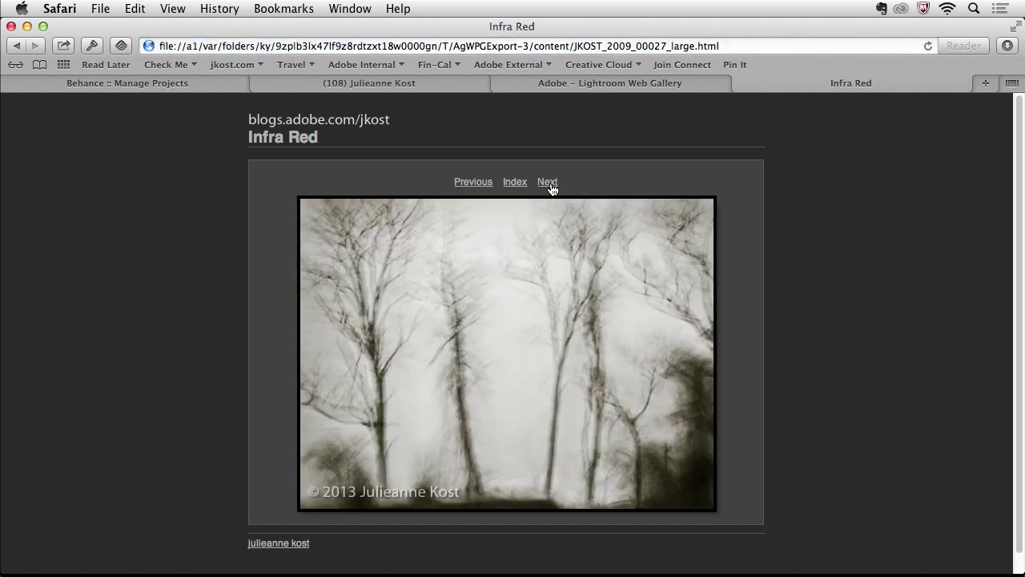
click(549, 184)
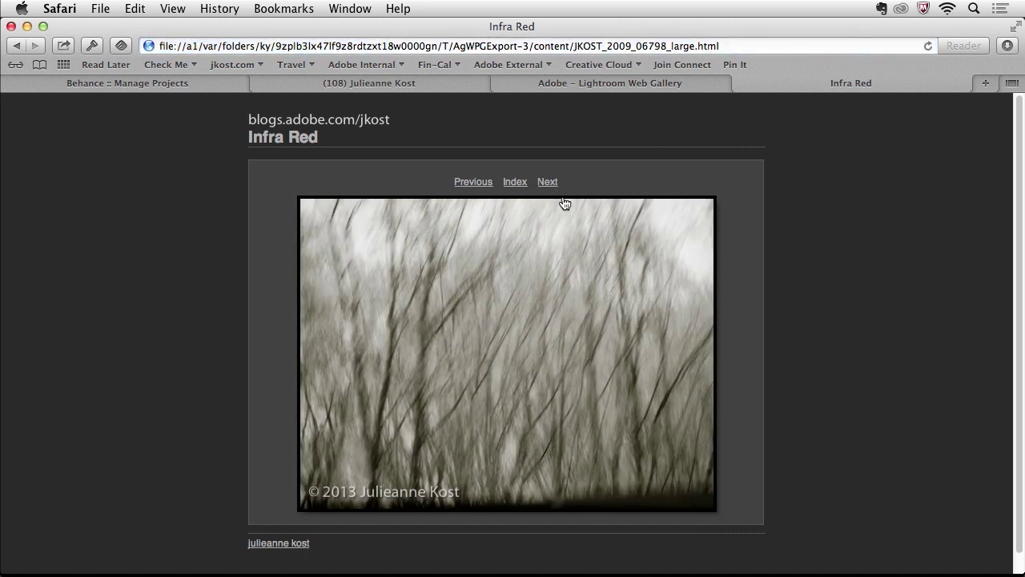
click(516, 183)
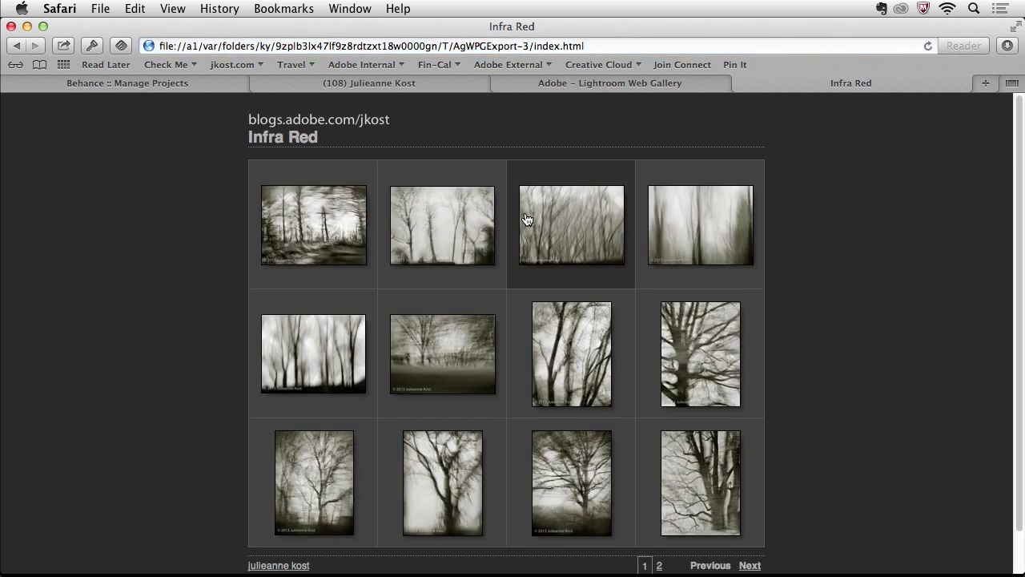
Back in Lightroom, create a saved web gallery named 'IR Web Gallery' in 14 ShareOnline
key(cmd+Tab)
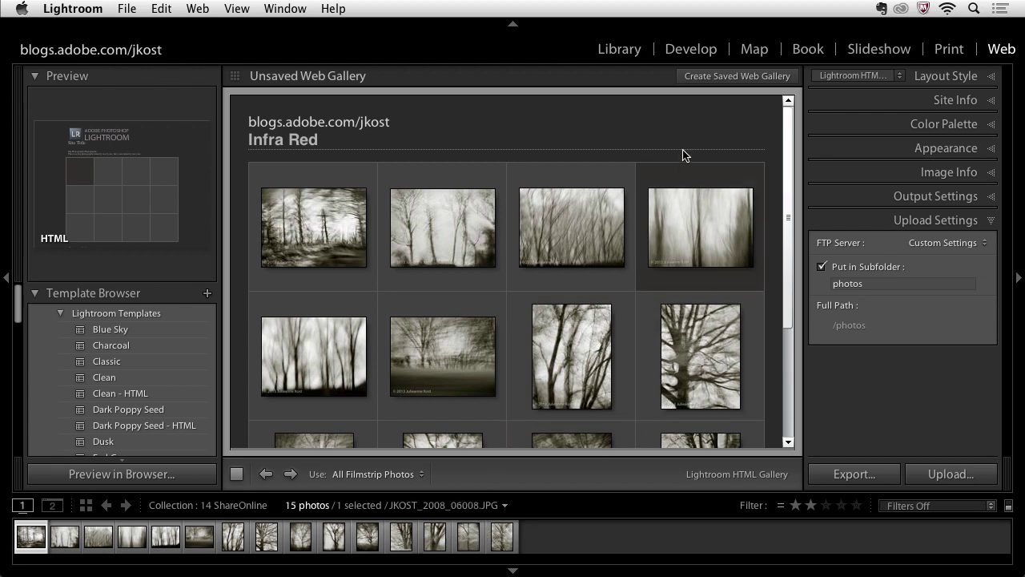
click(723, 77)
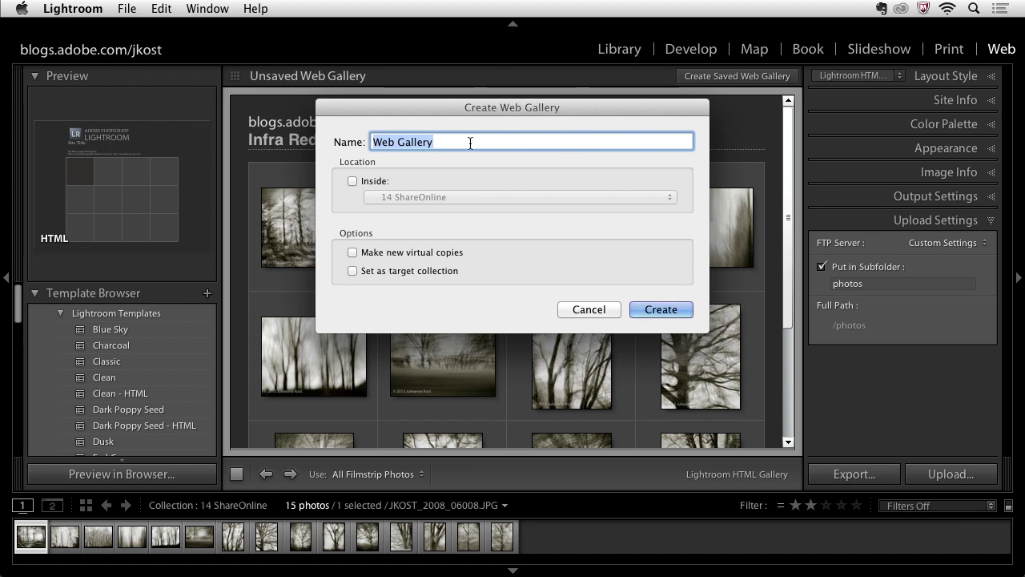
click(374, 142)
text(IR)
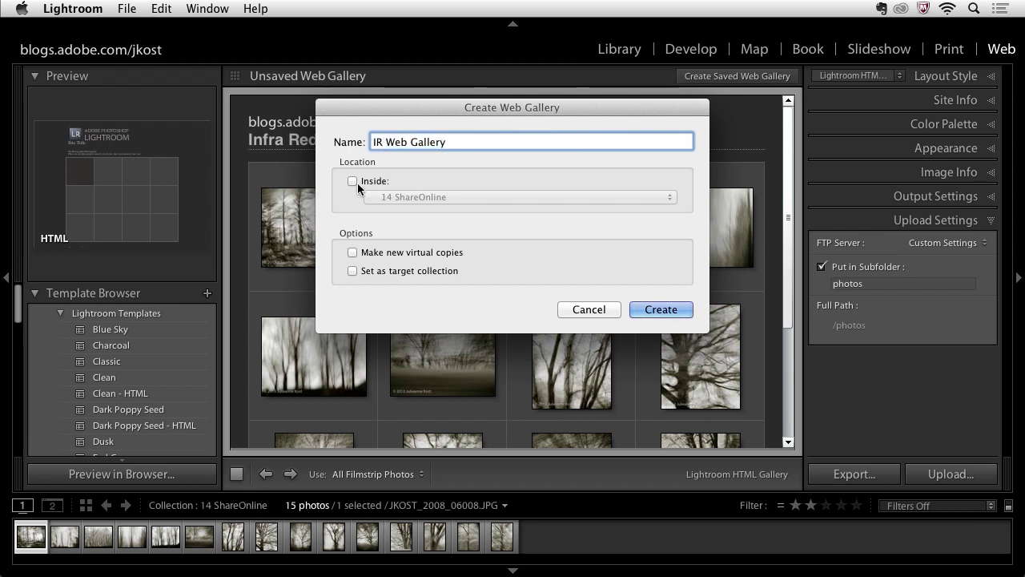
click(352, 181)
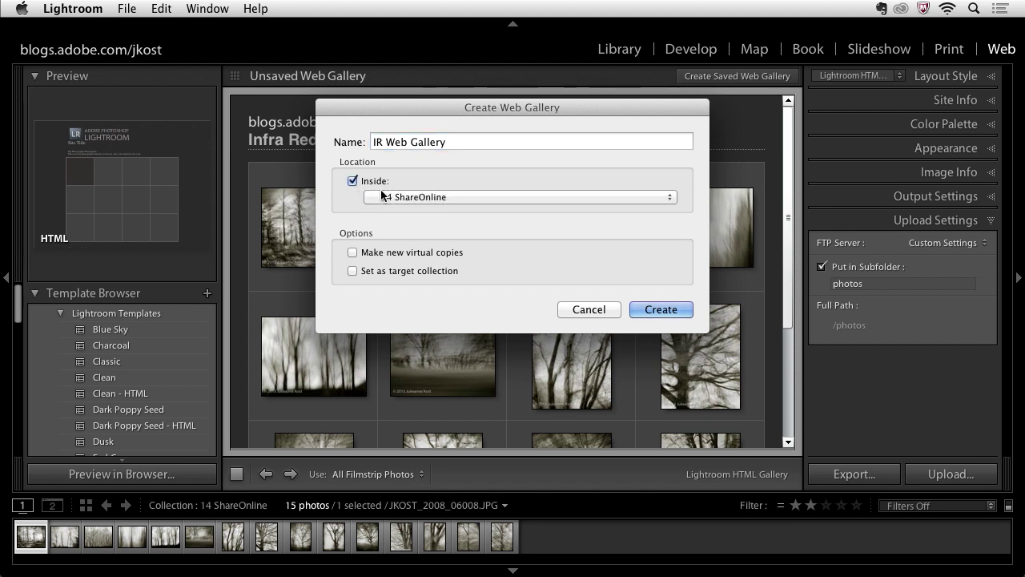
click(661, 312)
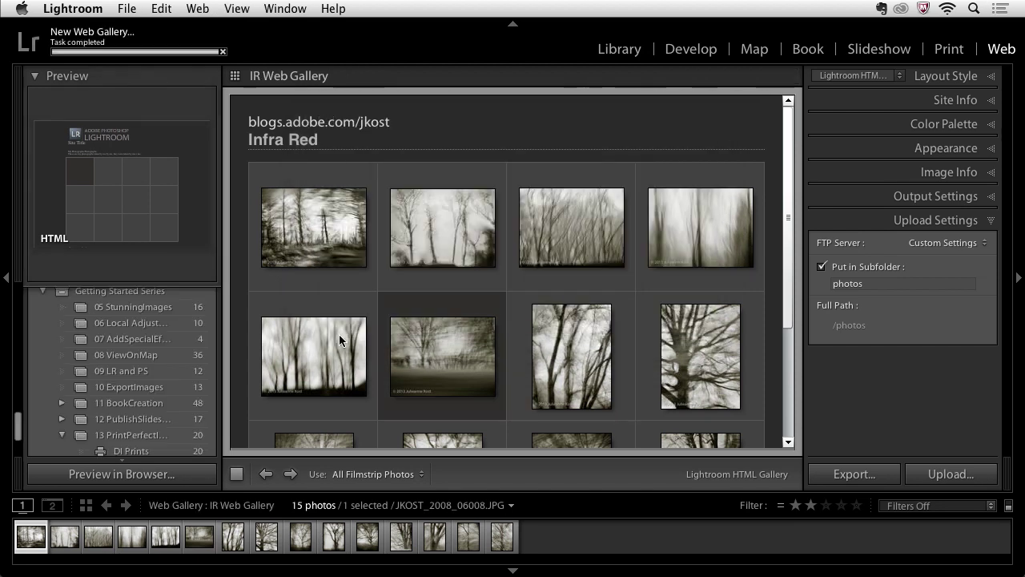
drag(17, 430, 17, 437)
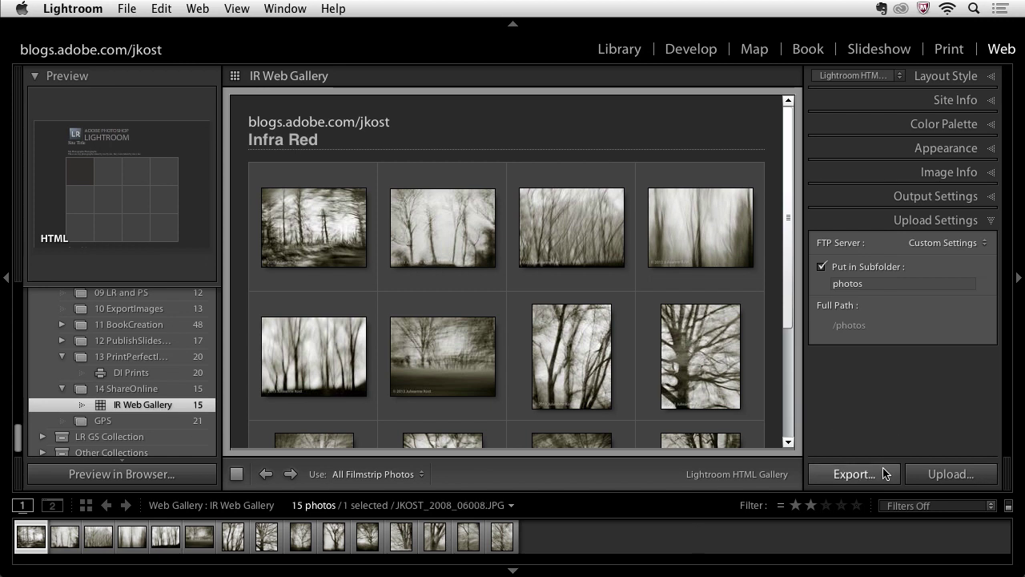
click(945, 477)
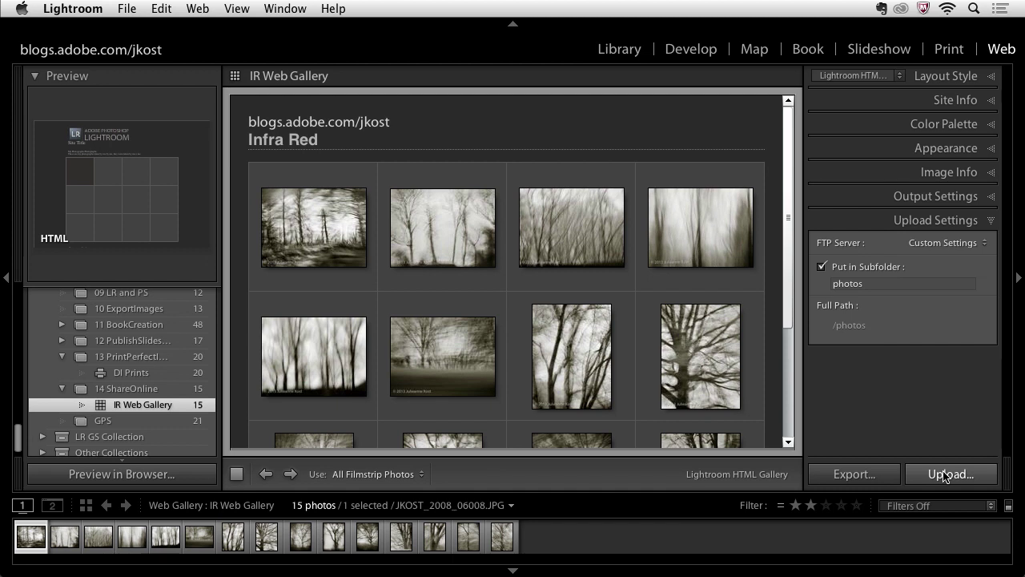
click(881, 478)
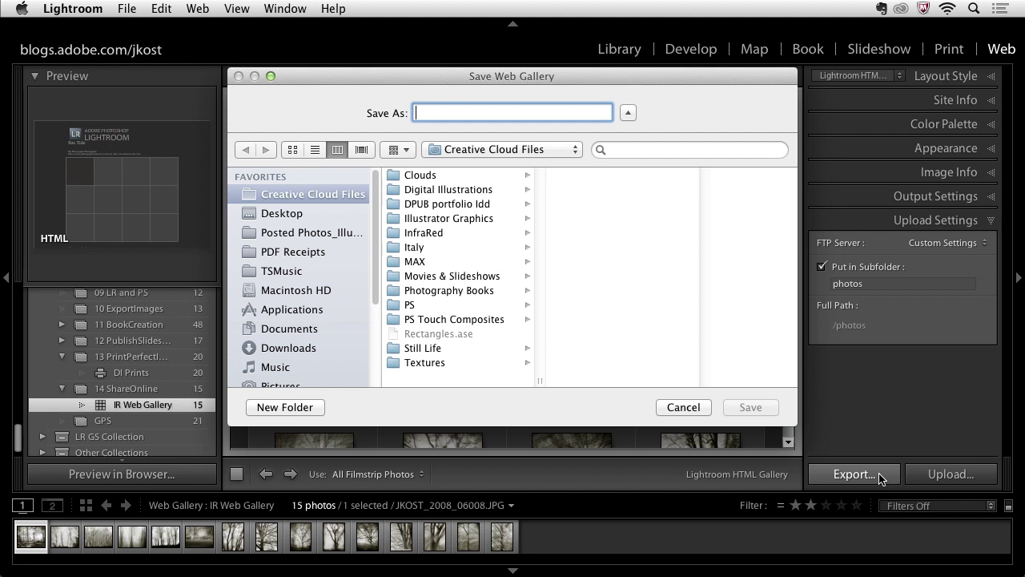
click(684, 408)
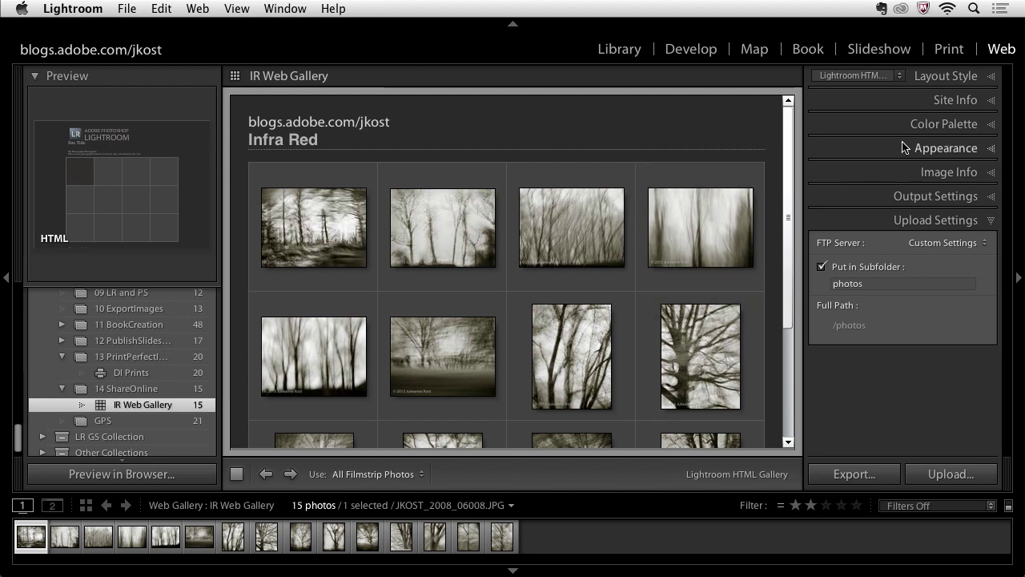
Choose the Lightroom Flash Gallery style and set the Appearance layout to Slideshow Only
click(940, 77)
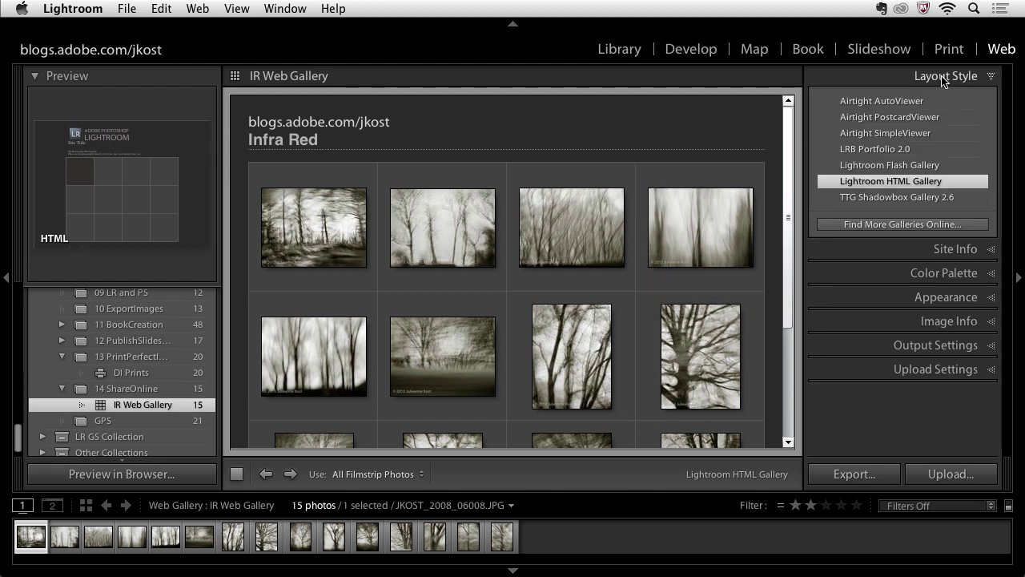
click(926, 167)
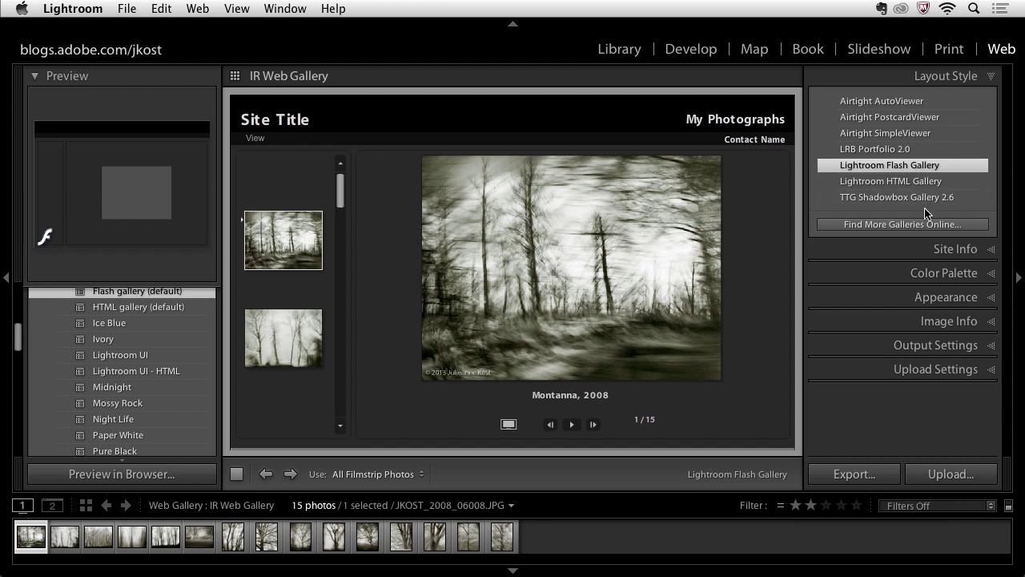
click(935, 297)
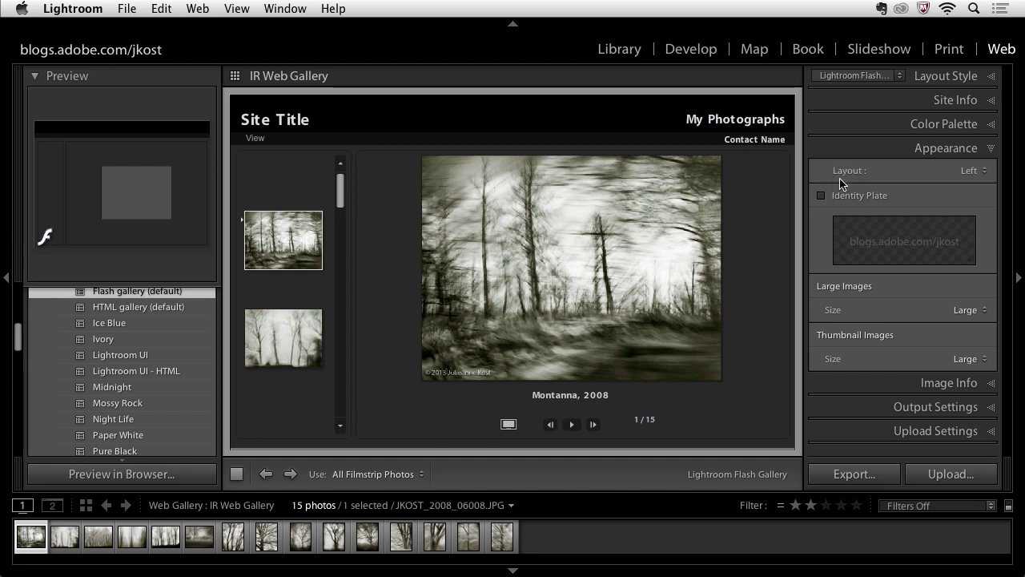
click(977, 172)
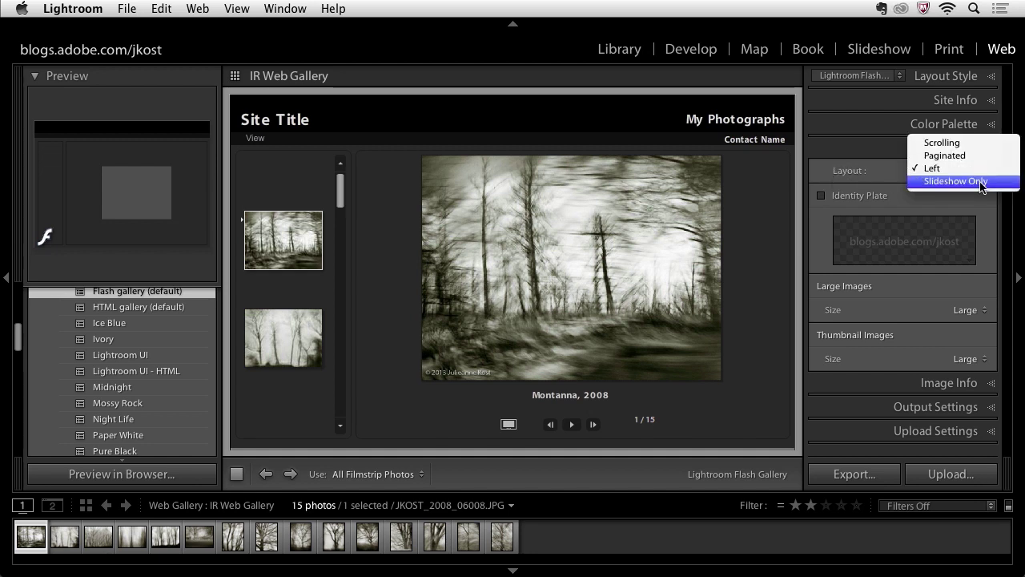
click(982, 182)
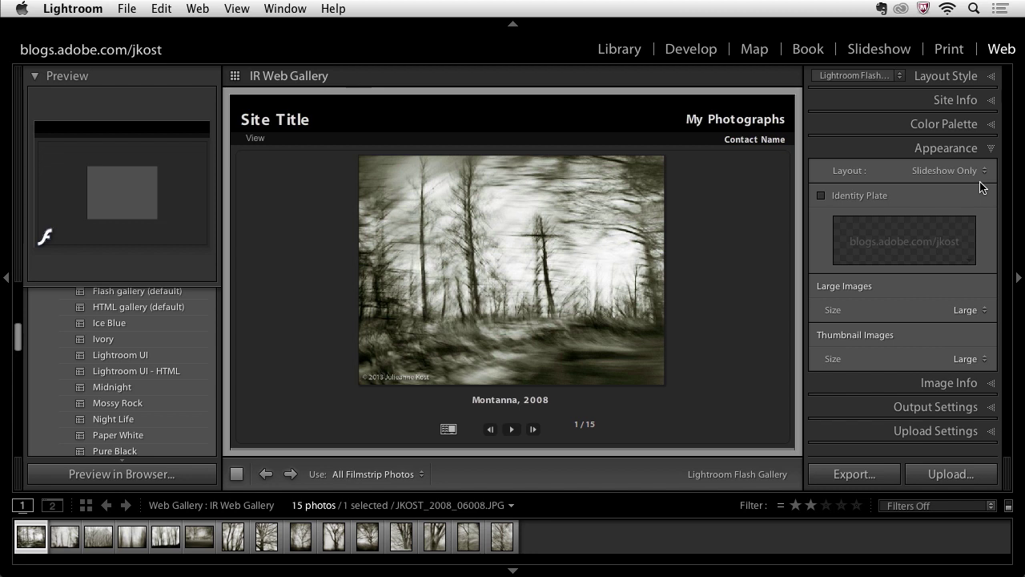
click(947, 78)
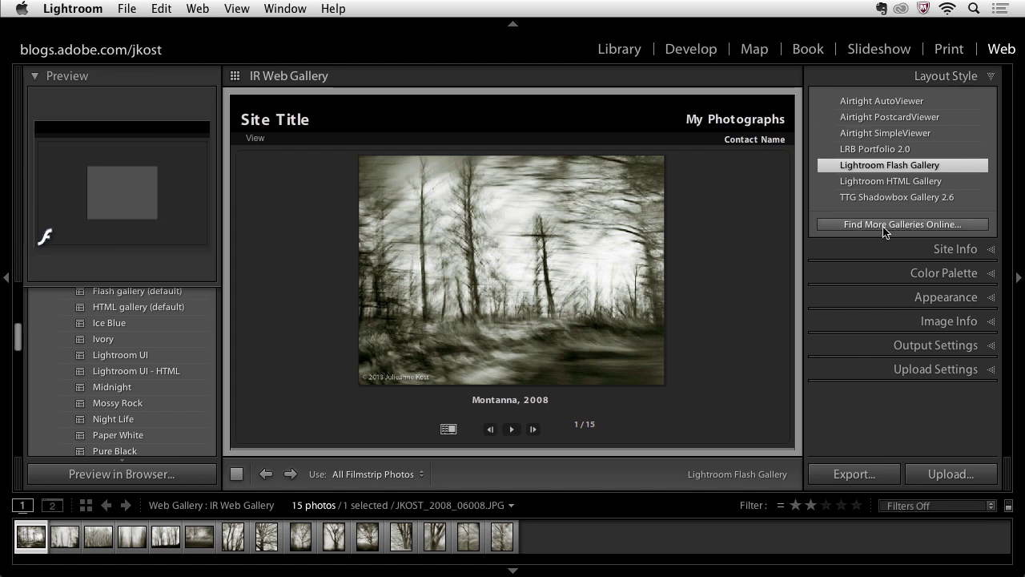
Browse the Lightroom web gallery plug-in listings on Adobe Exchange, then return to Lightroom
click(935, 226)
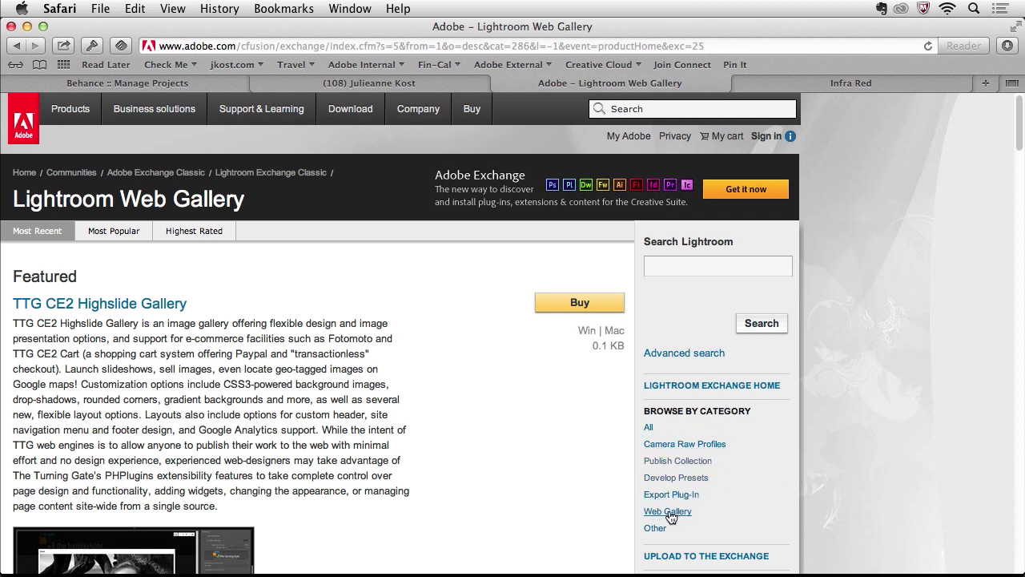
scroll(510, 411, down, 5)
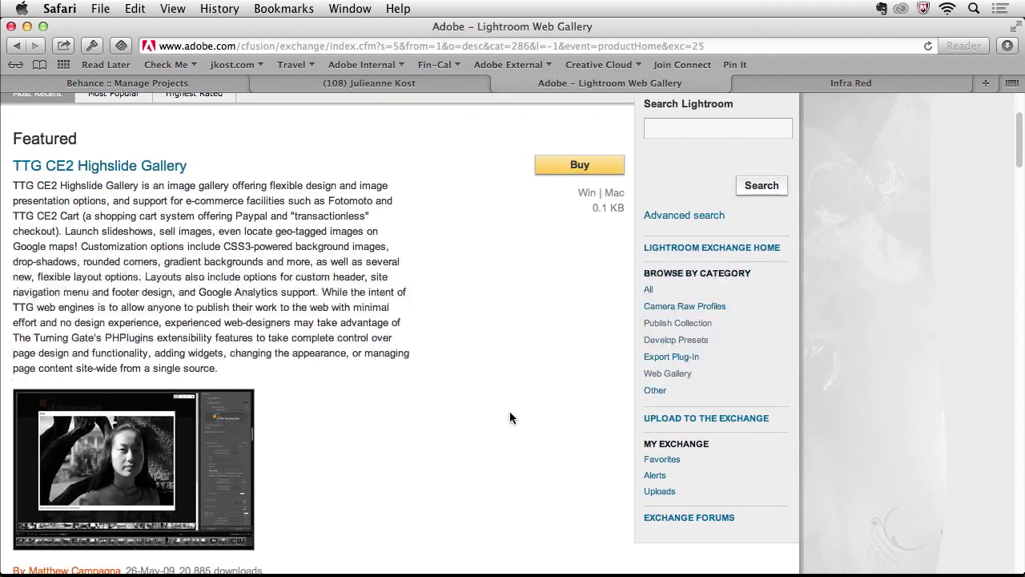
scroll(508, 412, down, 8)
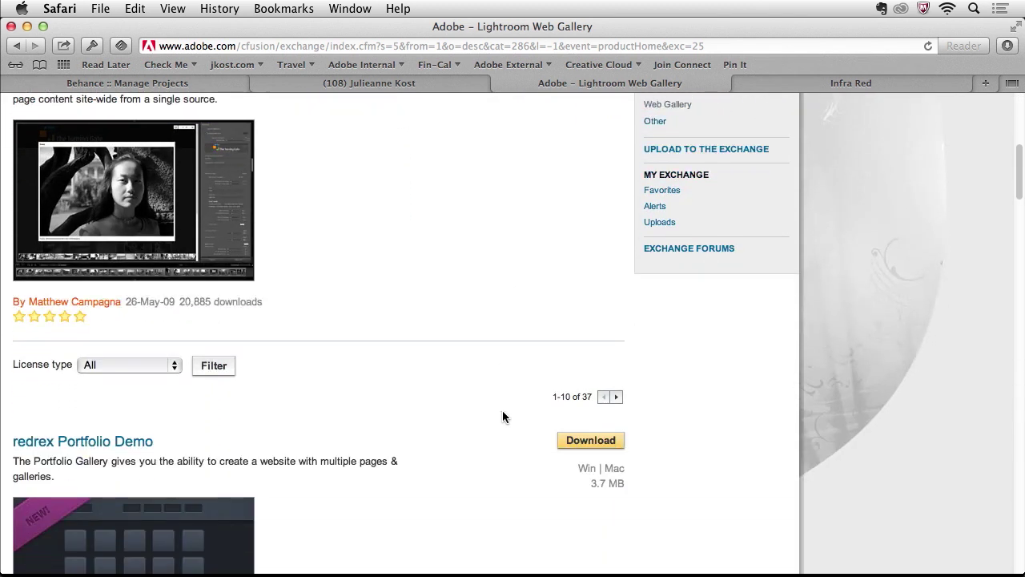
scroll(501, 410, down, 5)
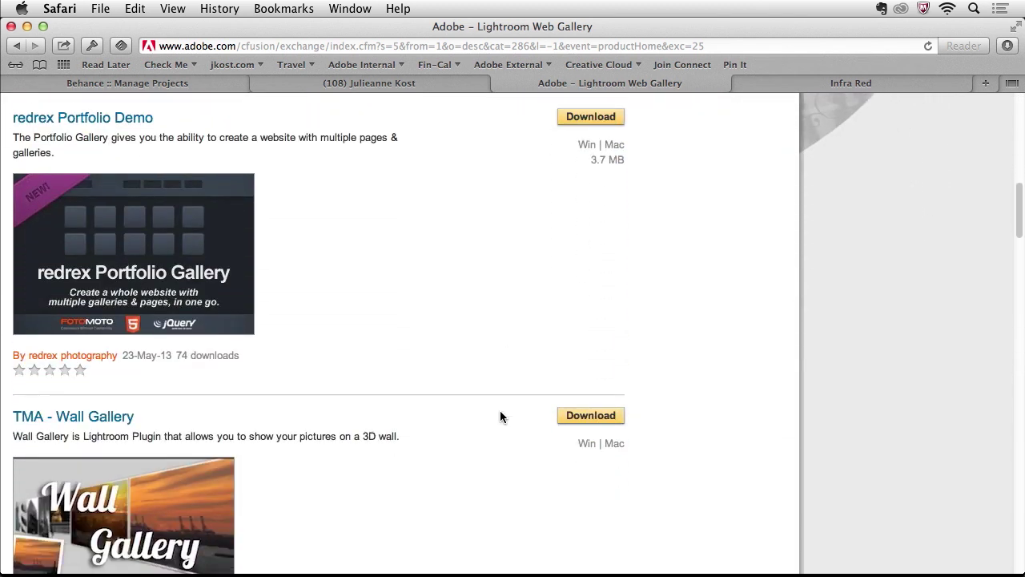
scroll(499, 410, down, 5)
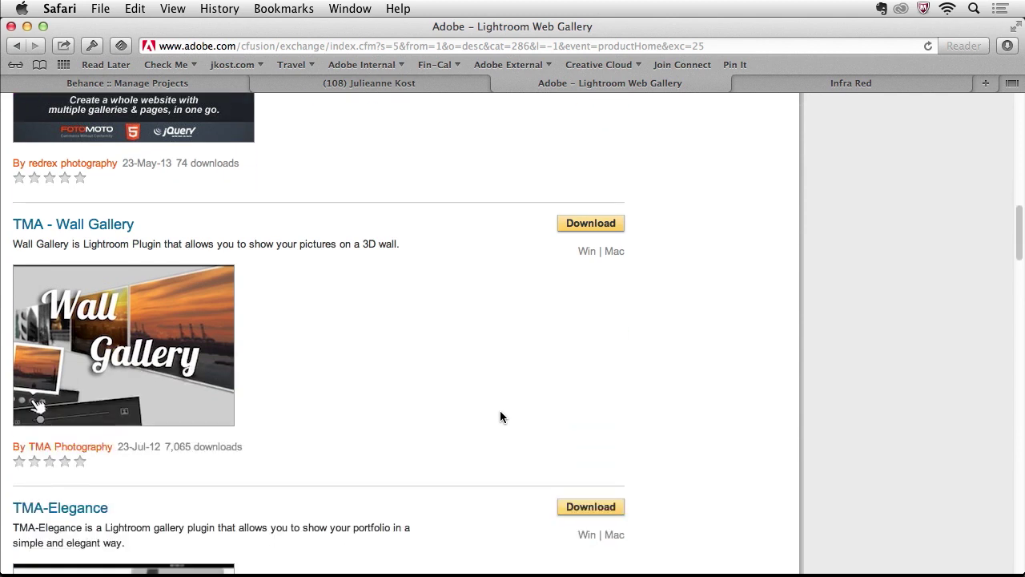
scroll(499, 411, down, 15)
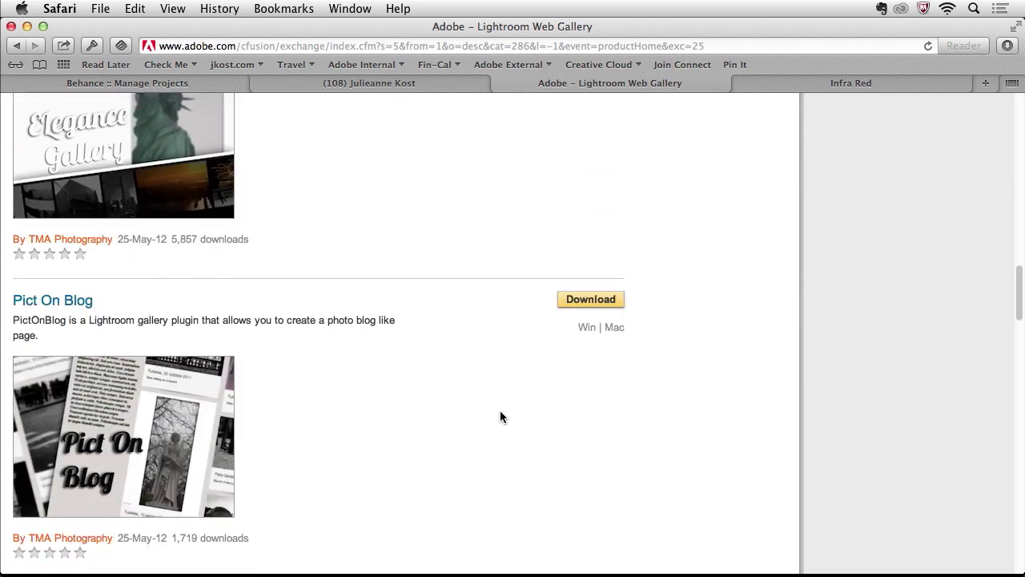
scroll(500, 411, down, 10)
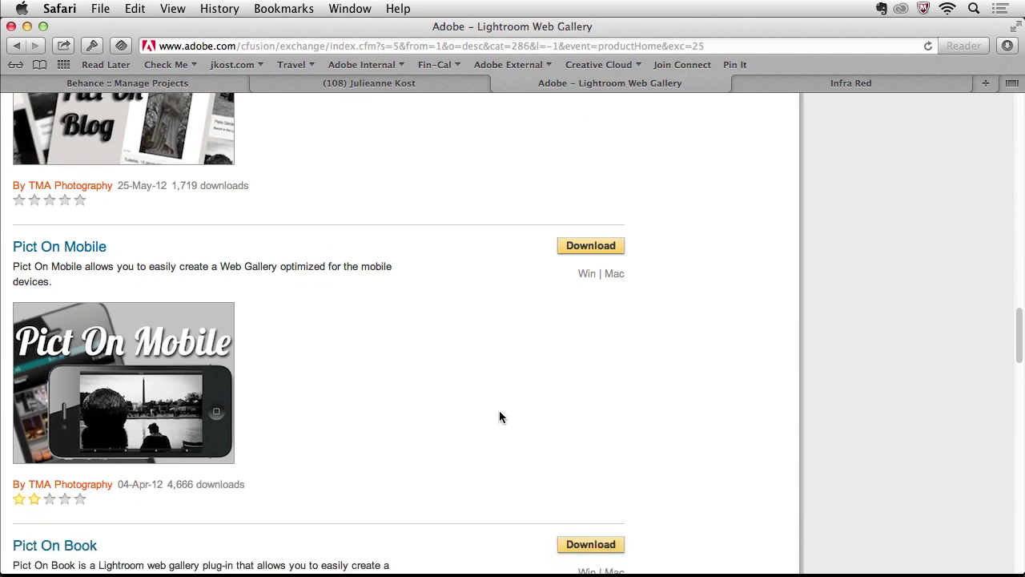
scroll(498, 416, down, 2)
key(super+Tab)
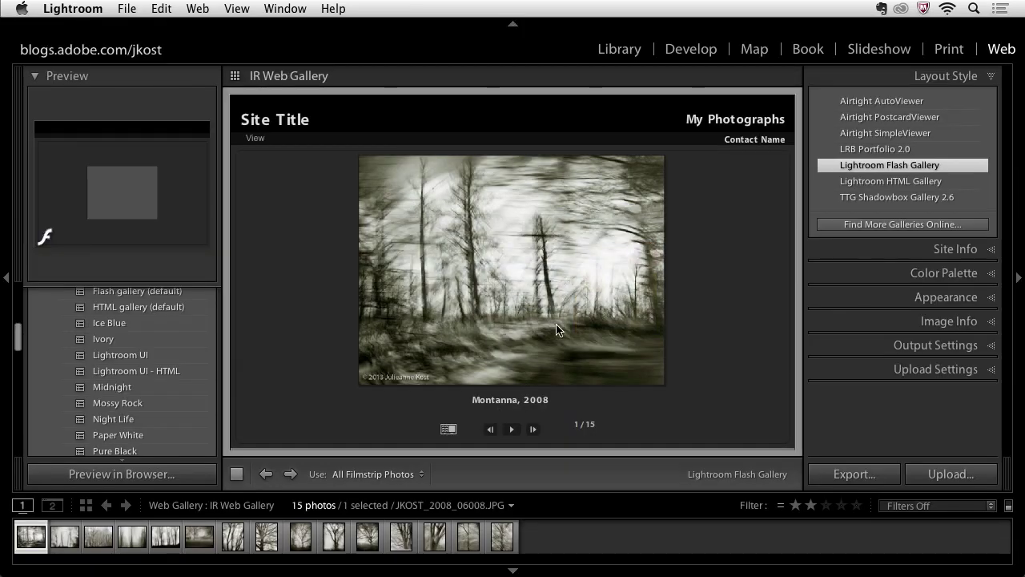
Go to the Library module and open the Publishing Manager from Publish Services
click(616, 50)
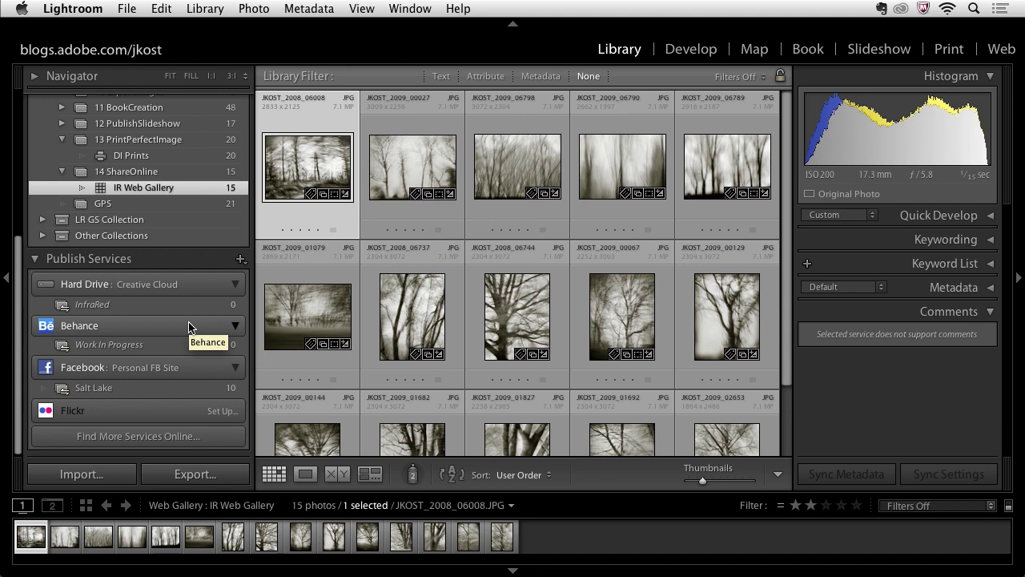
click(150, 437)
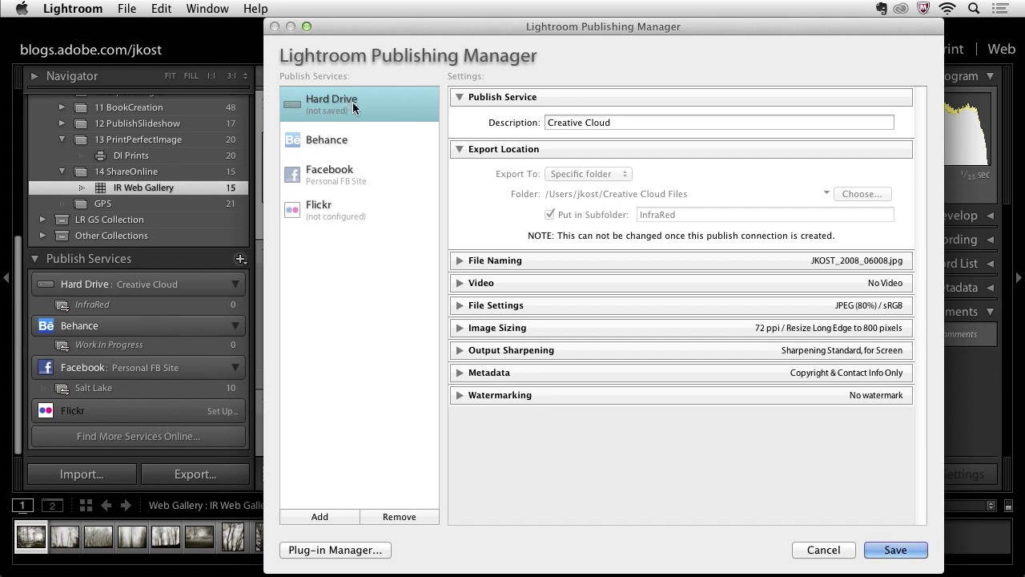
Check the Behance service settings, then view Facebook's Personal FB Site, Digital Illustrations album and 600-pixel JPEG settings
click(384, 137)
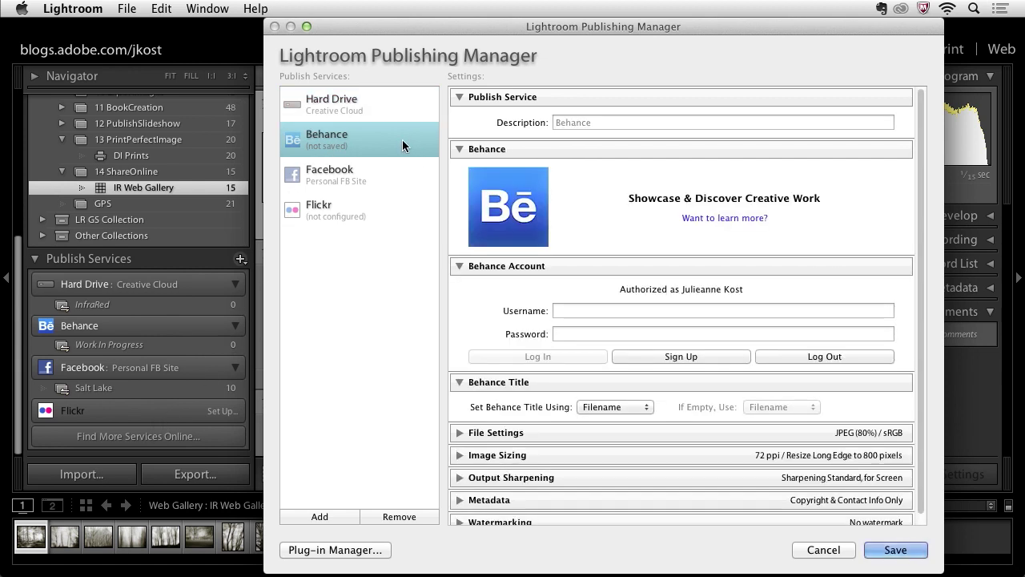
click(374, 174)
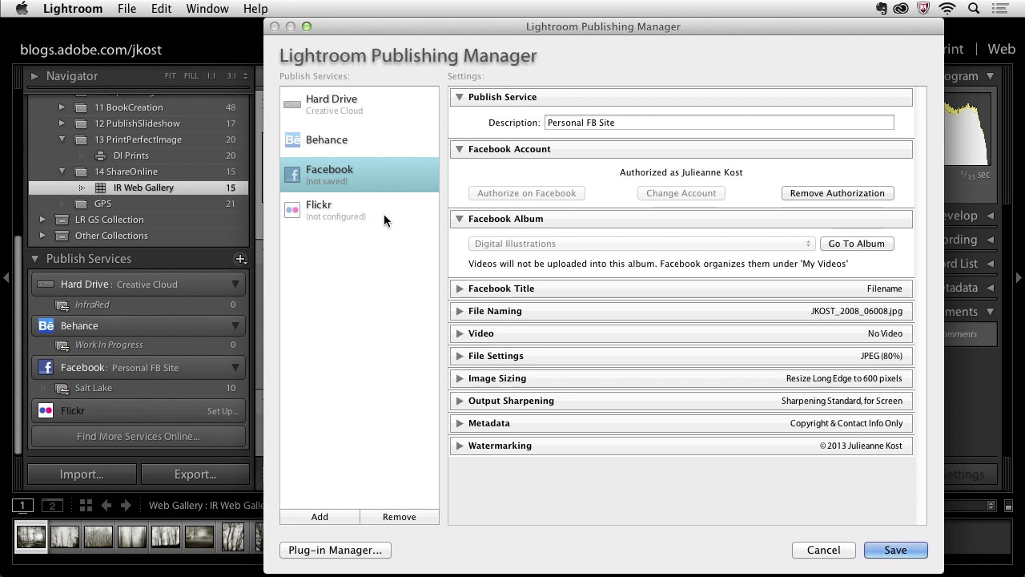
Review the Facebook Title, Album, Naming, Video and File Settings sections
click(459, 290)
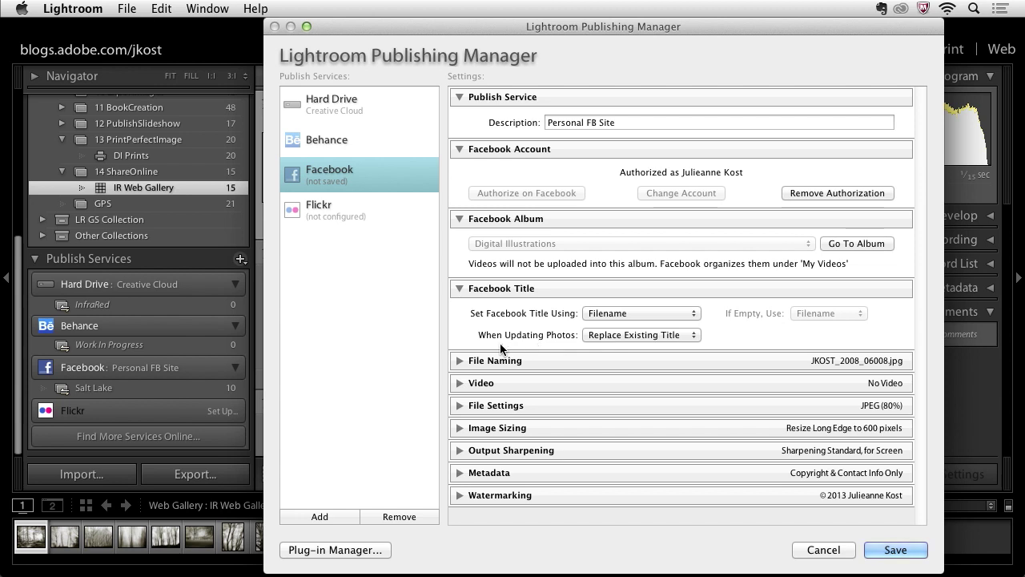
click(565, 289)
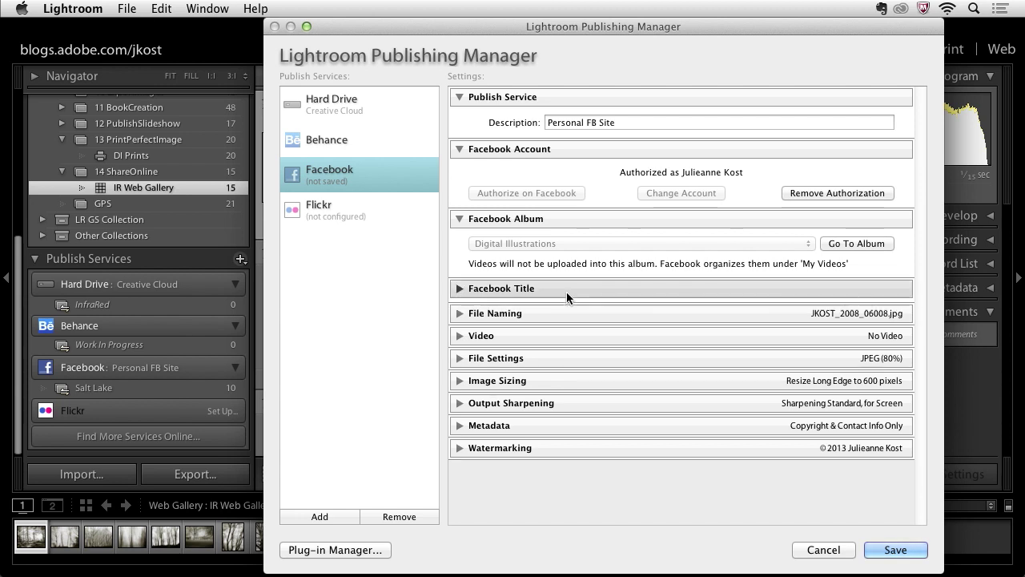
click(565, 226)
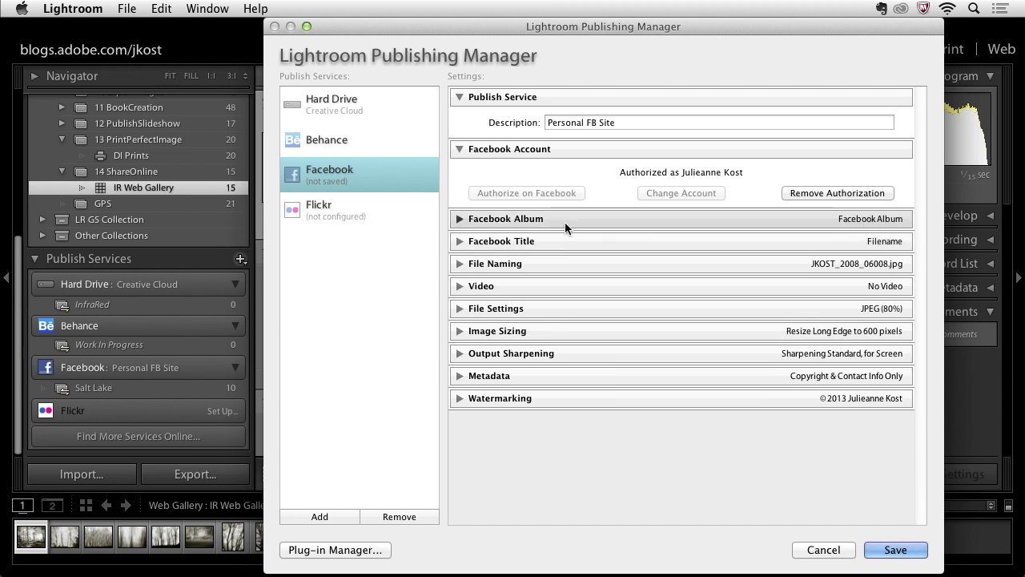
click(520, 265)
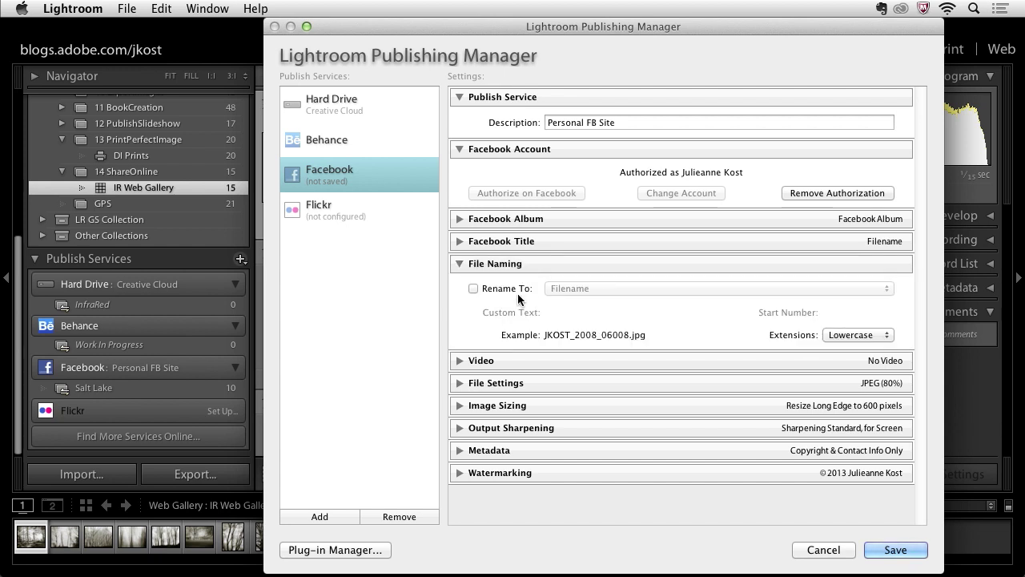
click(533, 263)
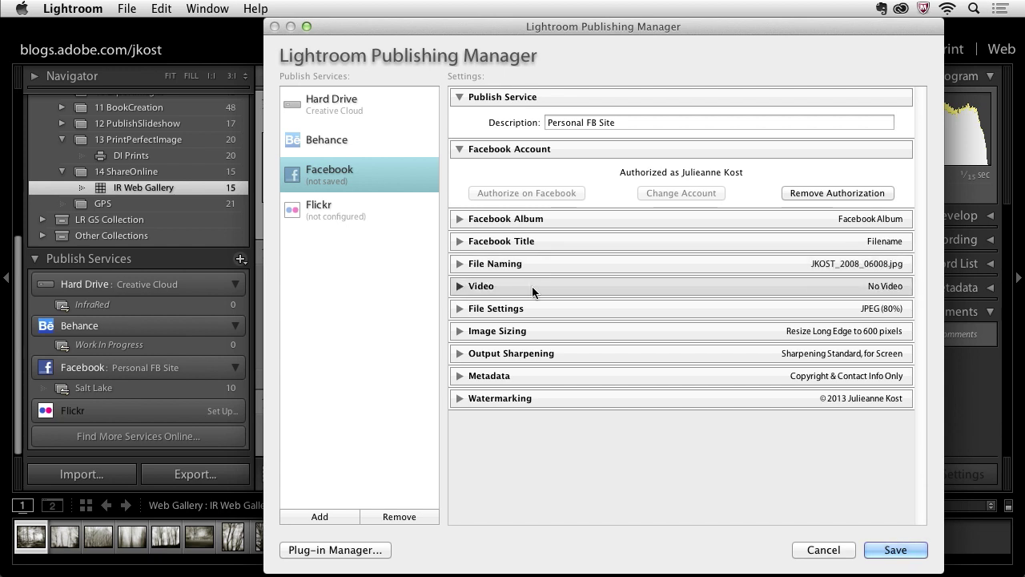
click(531, 289)
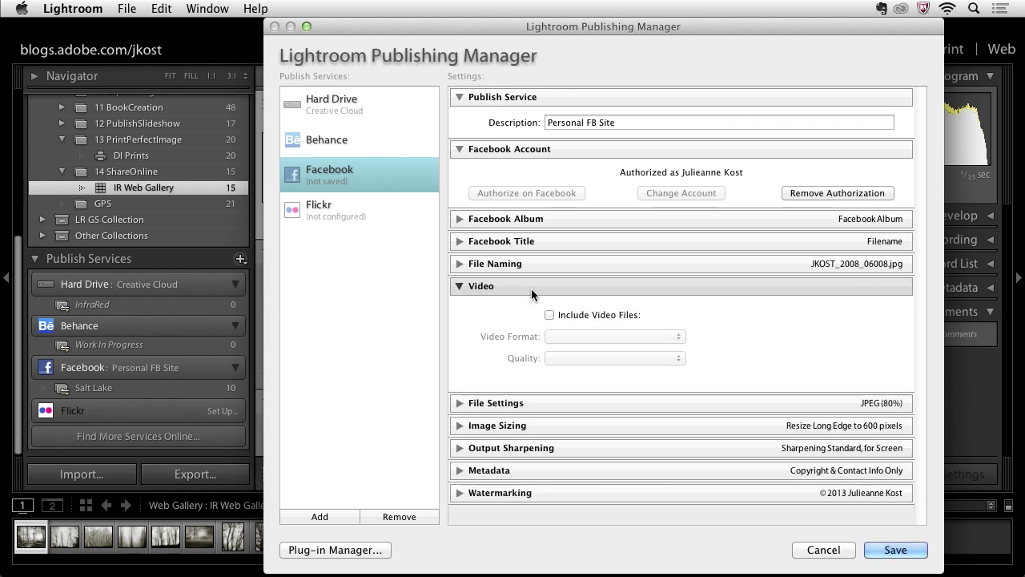
click(530, 288)
click(532, 309)
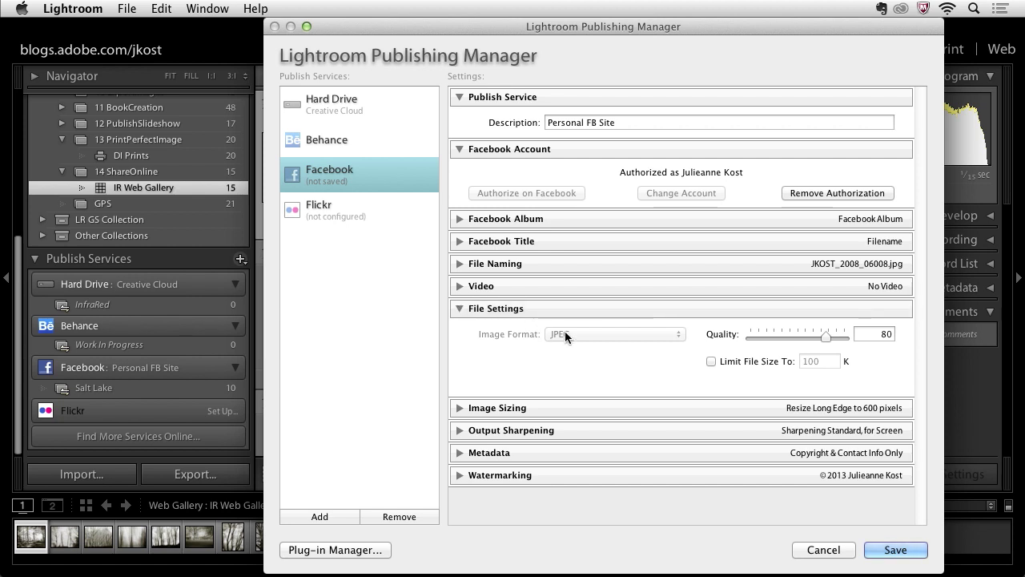
click(554, 308)
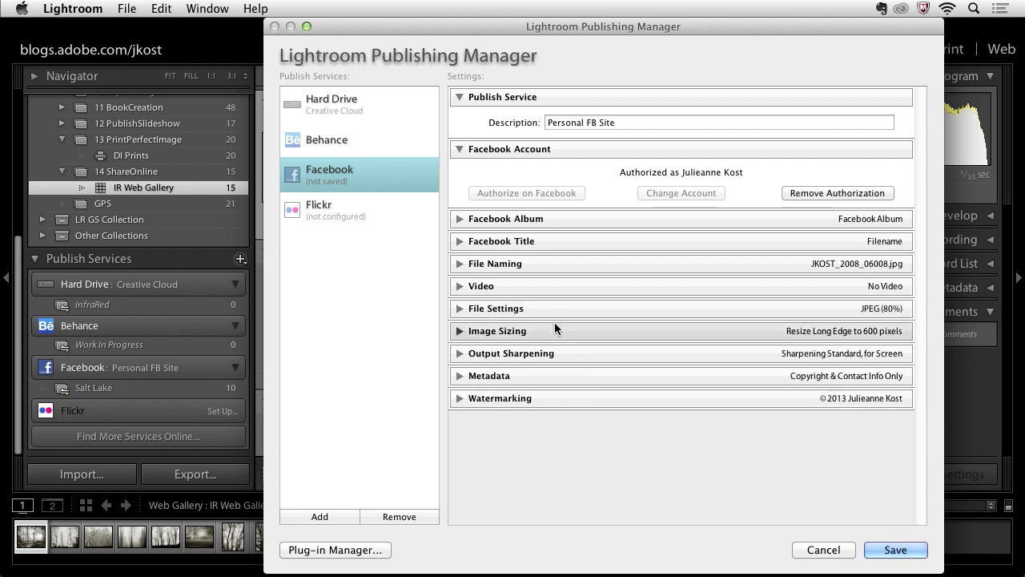
Check the Sizing, Sharpening, Metadata and Watermarking sections, then save the Facebook publish service
click(554, 328)
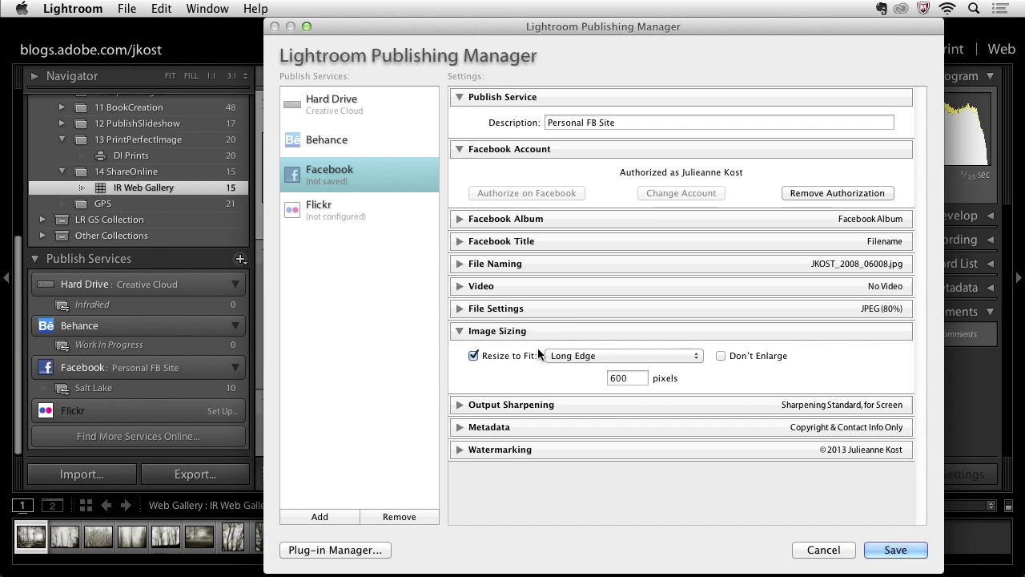
click(541, 335)
click(561, 354)
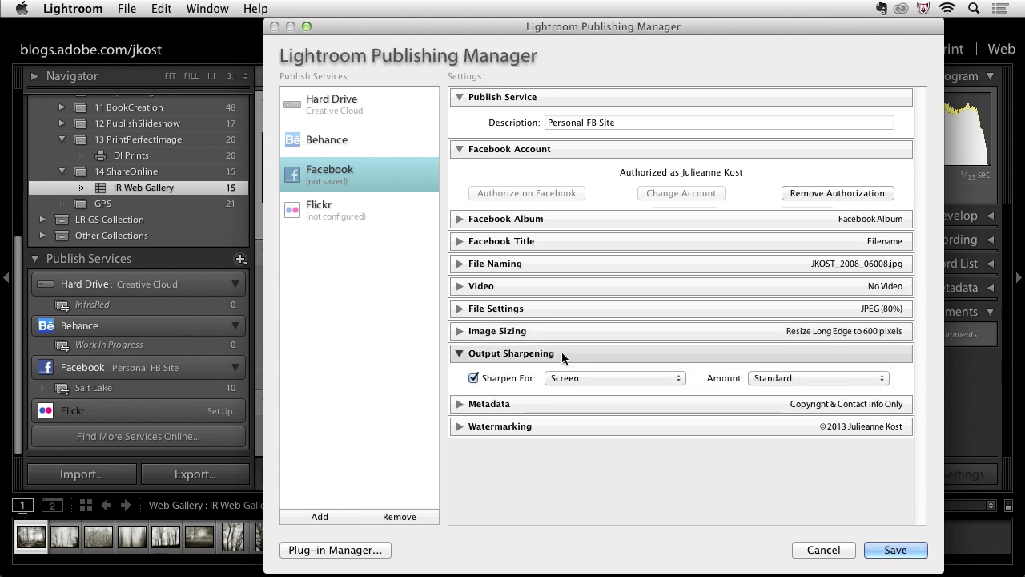
click(565, 402)
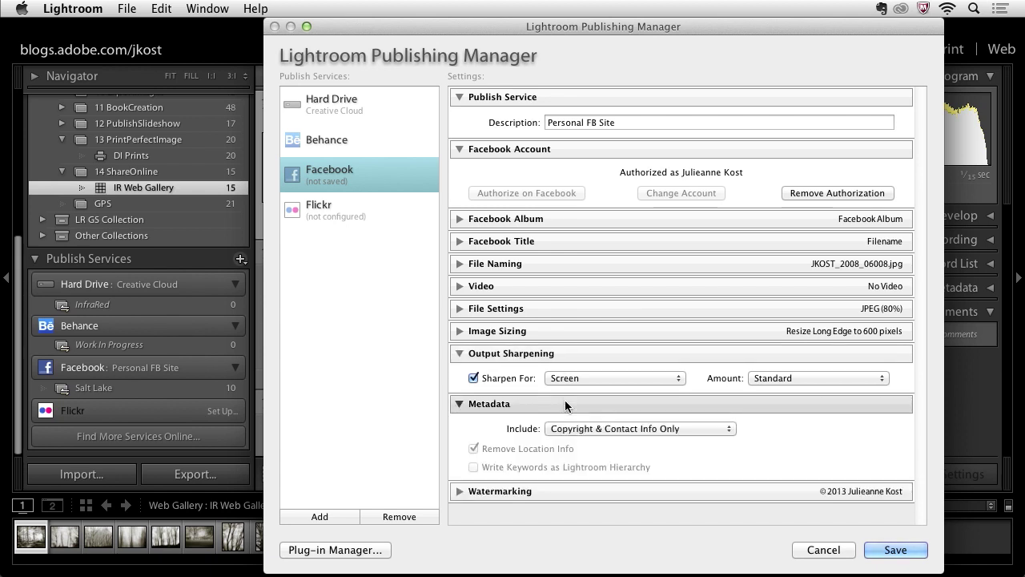
click(564, 491)
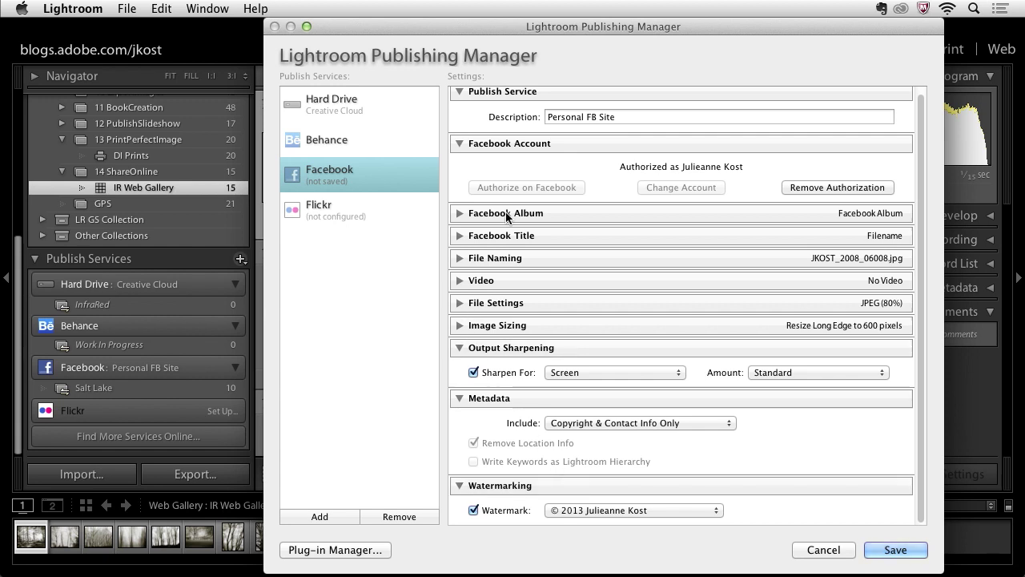
scroll(551, 185, up, 1)
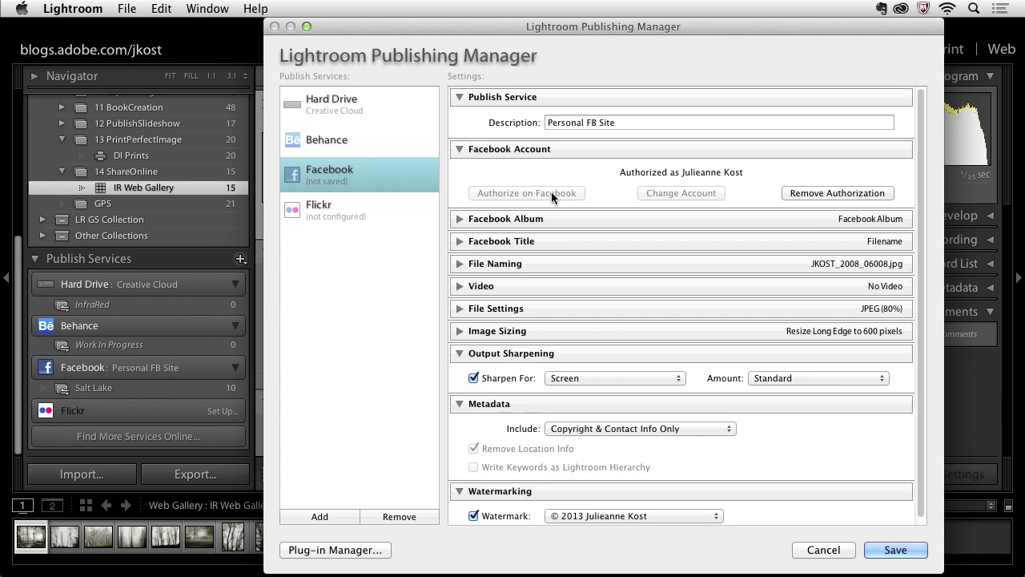
click(910, 551)
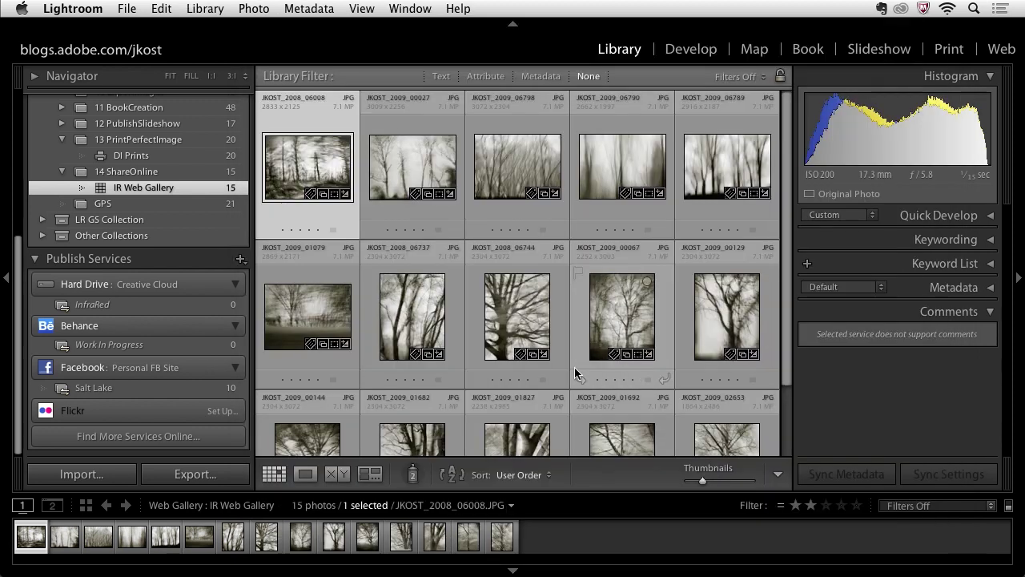
Add JKOST_2008_06008, the first 14 ShareOnline photo, to Behance Work In Progress and view that collection
click(158, 349)
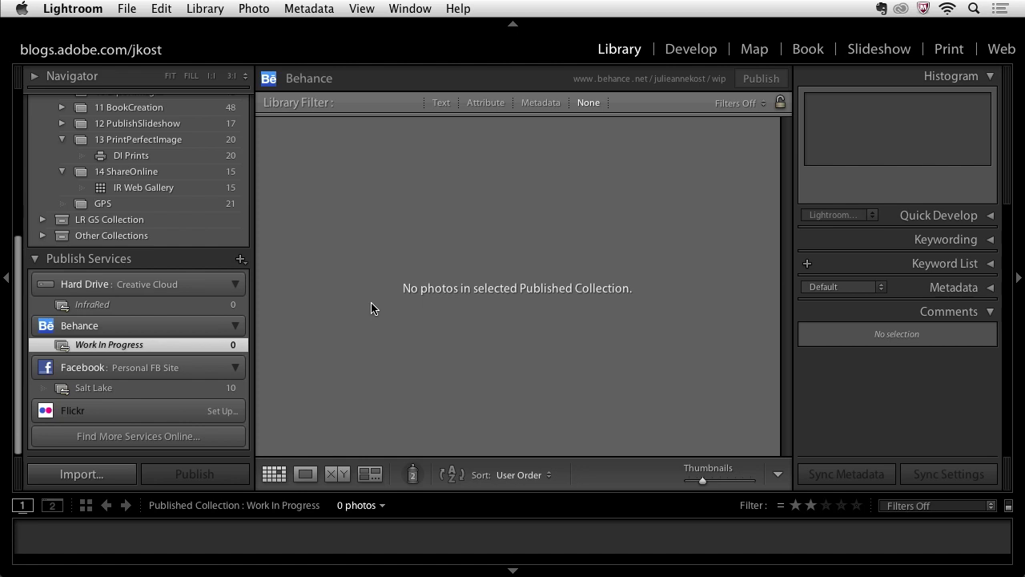
click(199, 173)
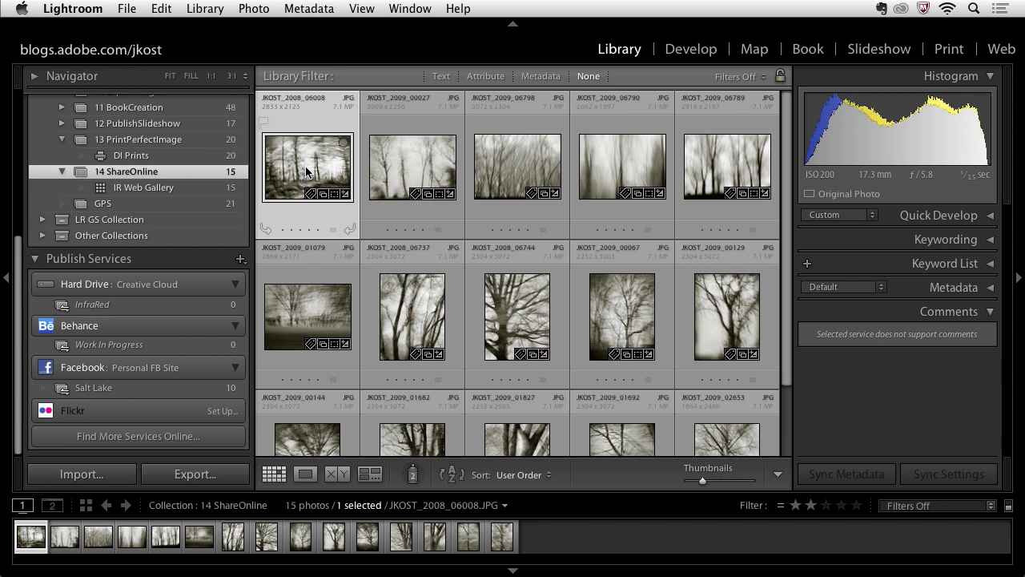
drag(306, 171, 191, 347)
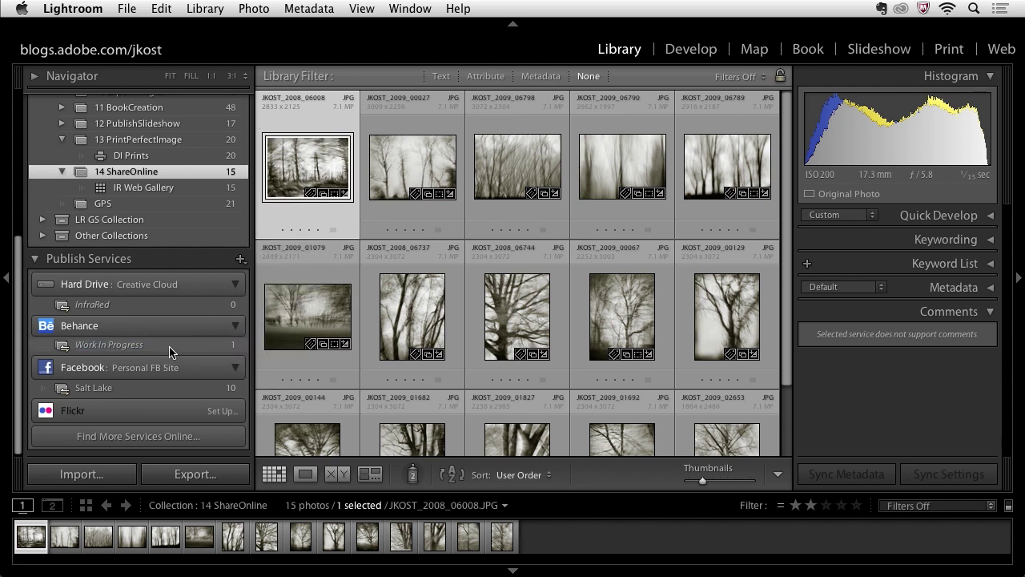
click(192, 346)
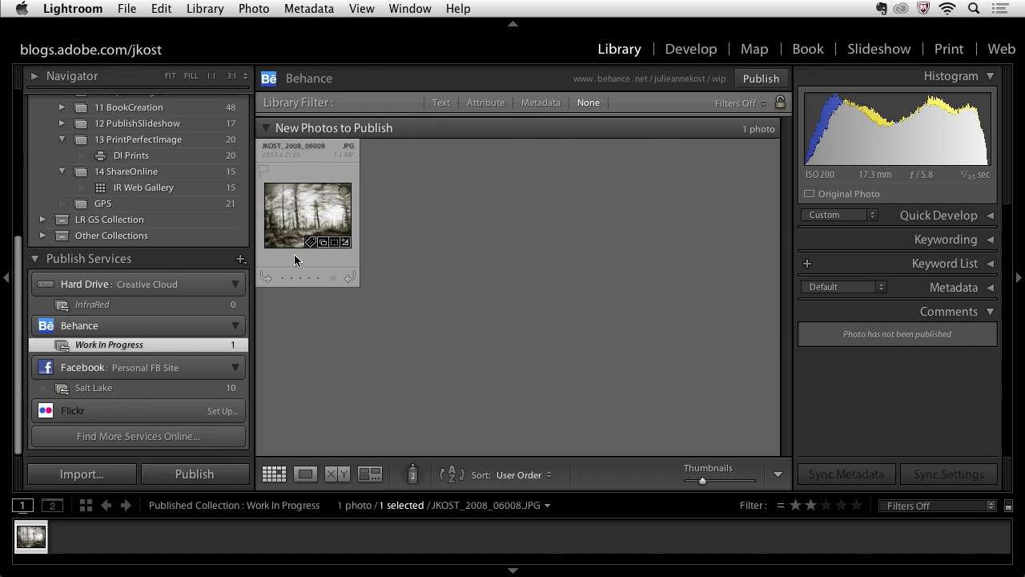
Publish JKOST_2008_06008 to Behance with an infra red camera feedback comment, visible to Feedback Circle
click(225, 478)
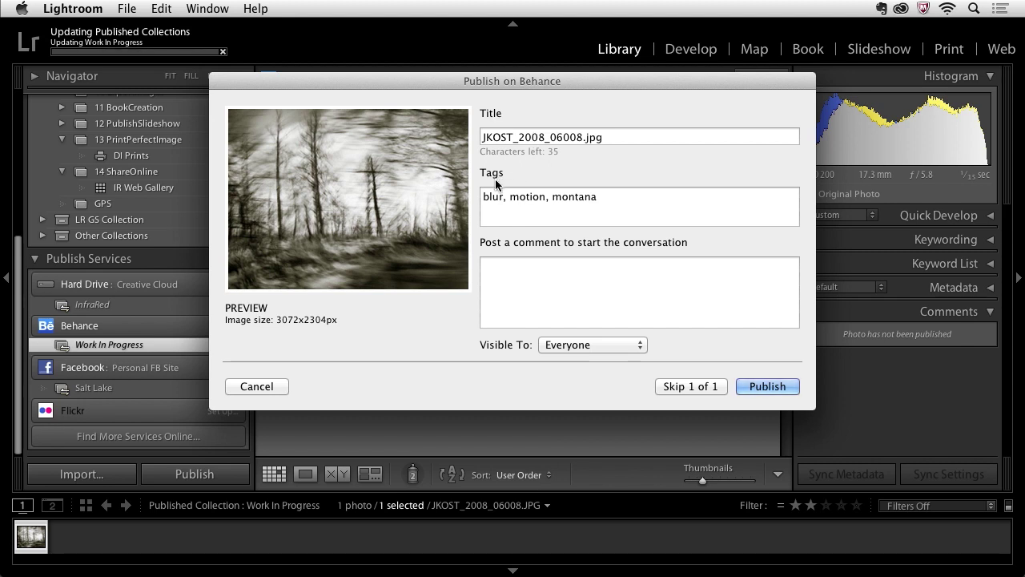
click(537, 270)
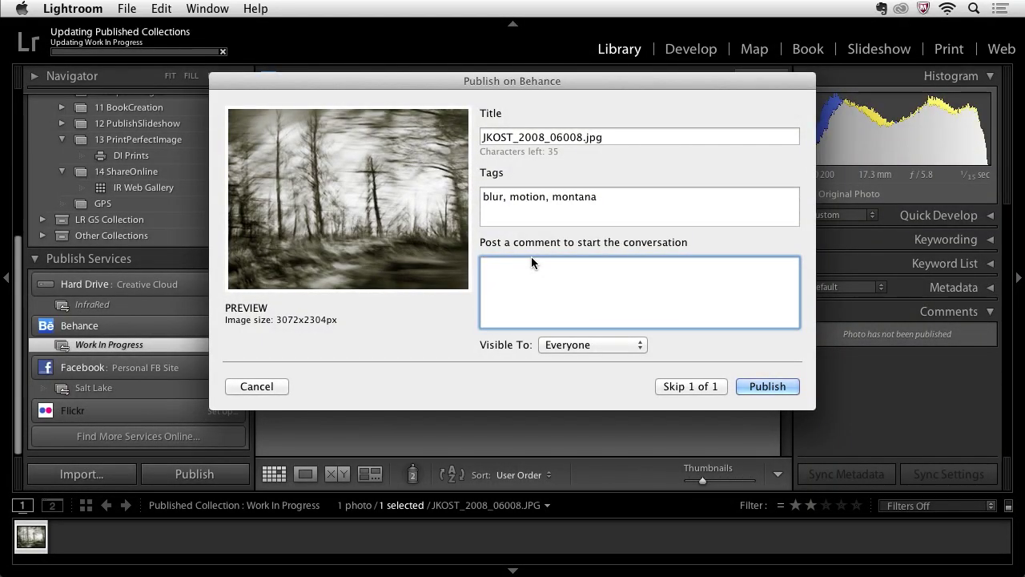
text(What do you thin)
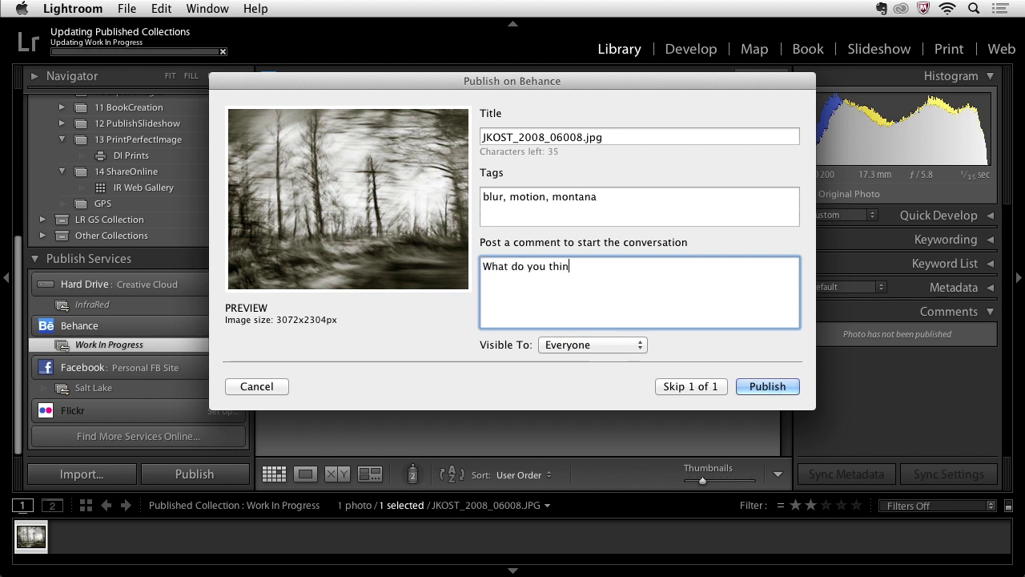
text(k of the new images that )
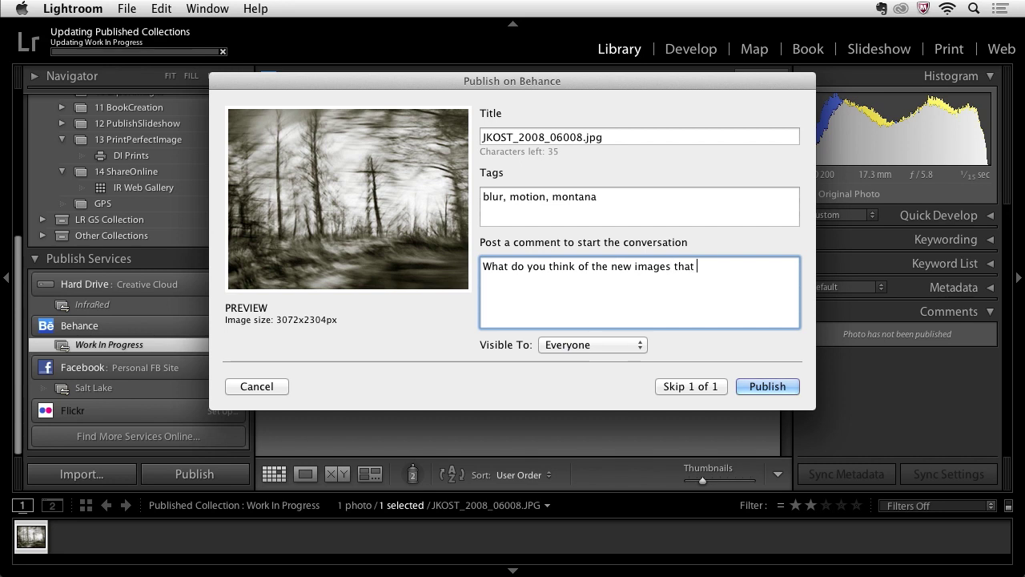
text(I'm capturing with my)
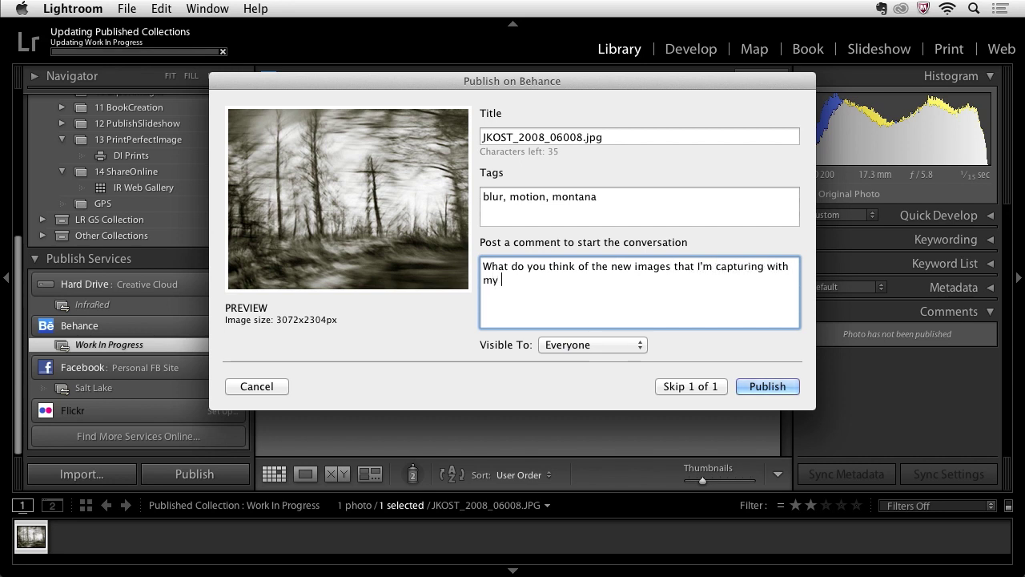
text( infra red camera?)
click(563, 345)
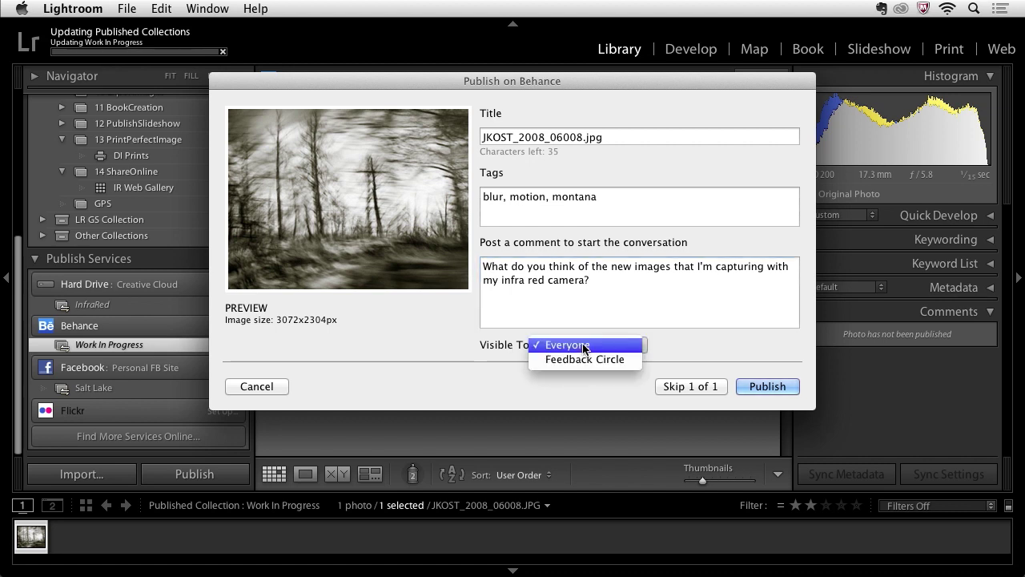
click(583, 360)
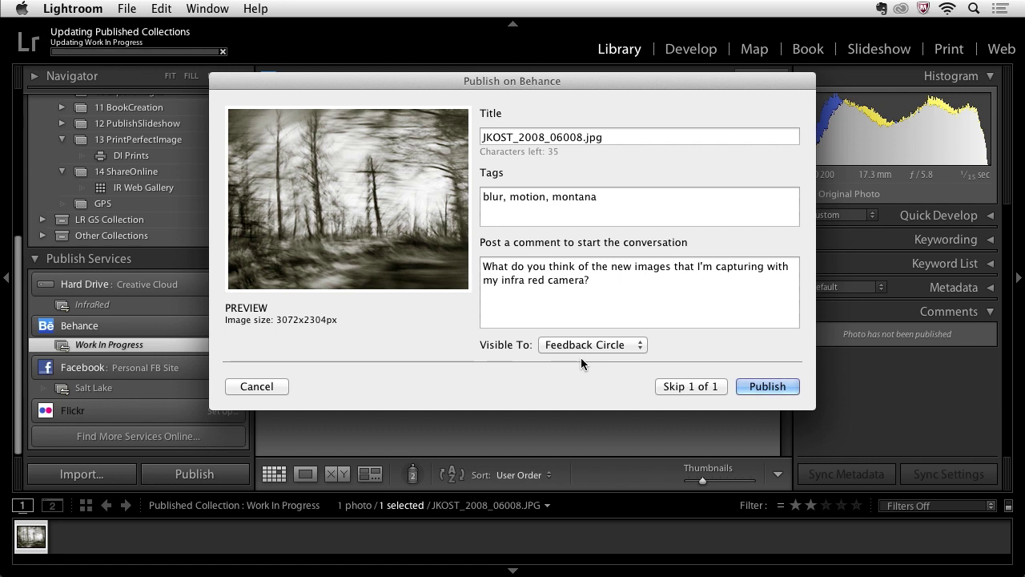
click(761, 390)
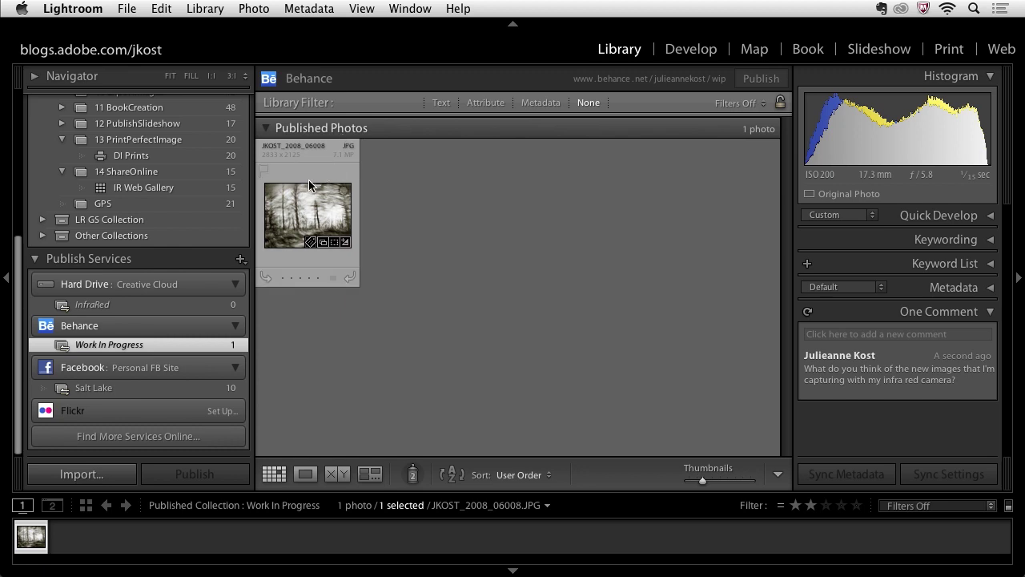
Drag JKOST_2008_06744 from 14 ShareOnline into Behance Work In Progress as a new photo to publish
click(195, 175)
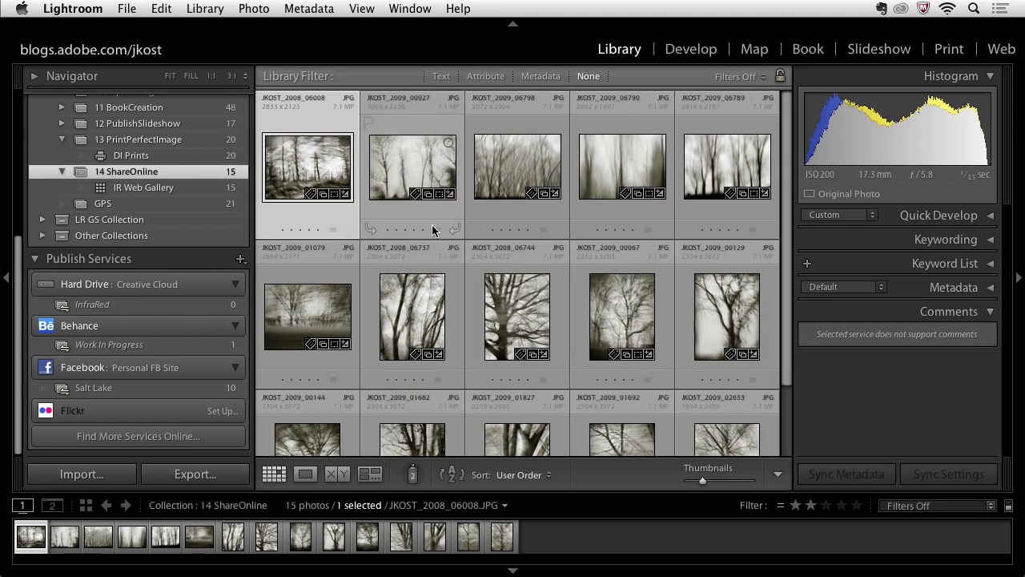
drag(412, 313, 186, 342)
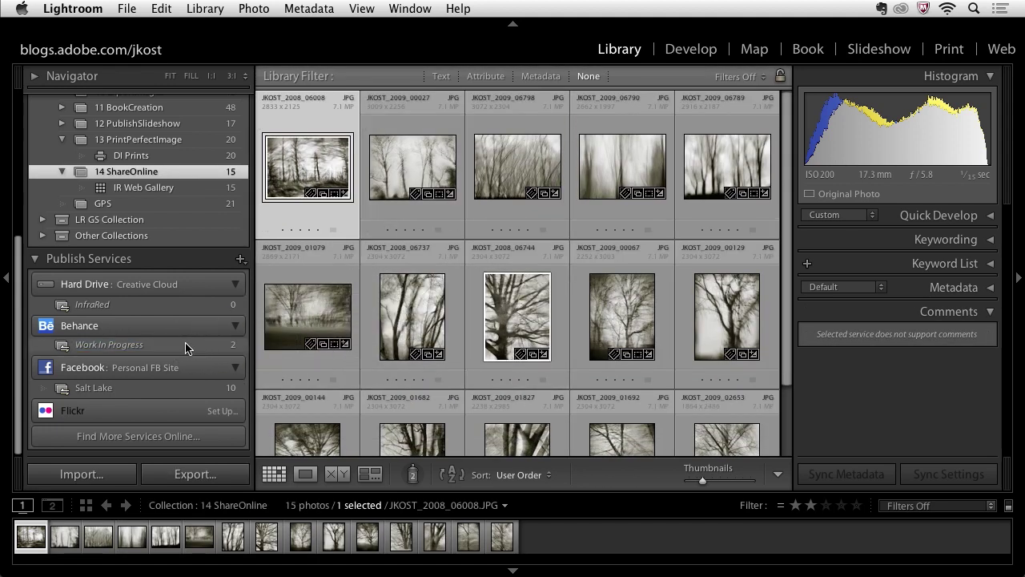
click(185, 344)
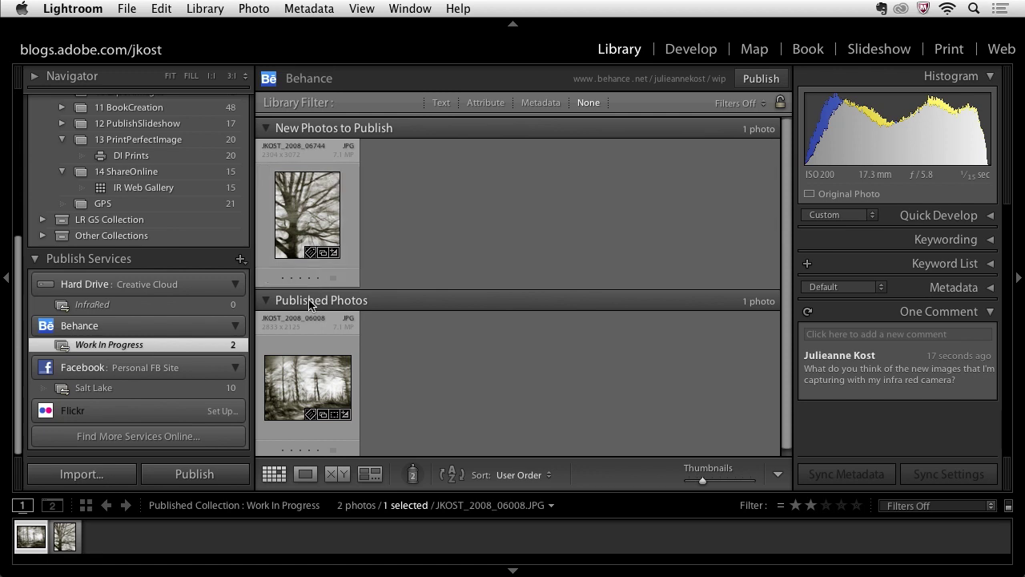
mouse_move(324, 210)
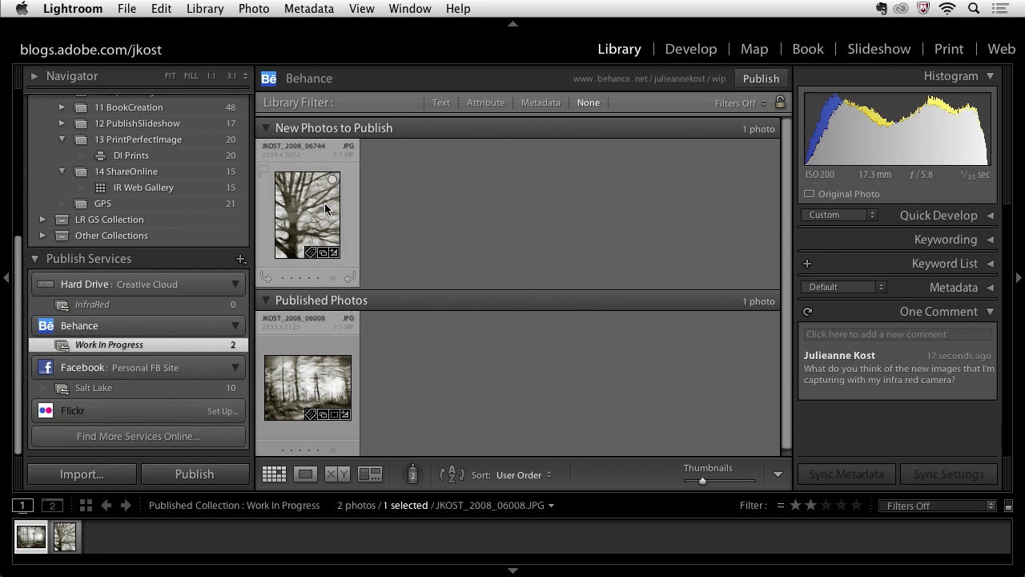
mouse_move(316, 381)
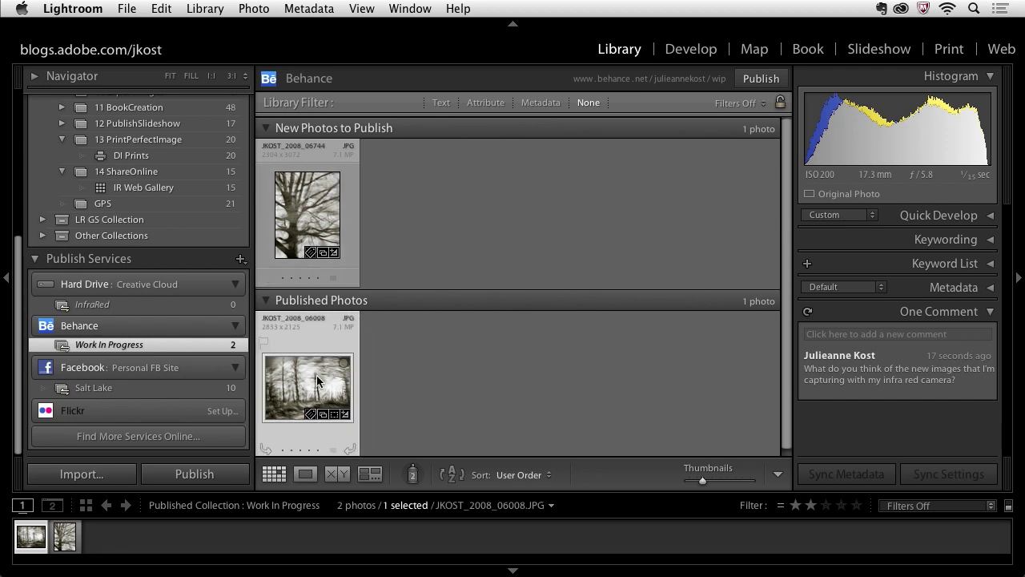
Raise Fill Light to 18 on JKOST_2008_06008 in Develop, then return to the Library grid
click(681, 53)
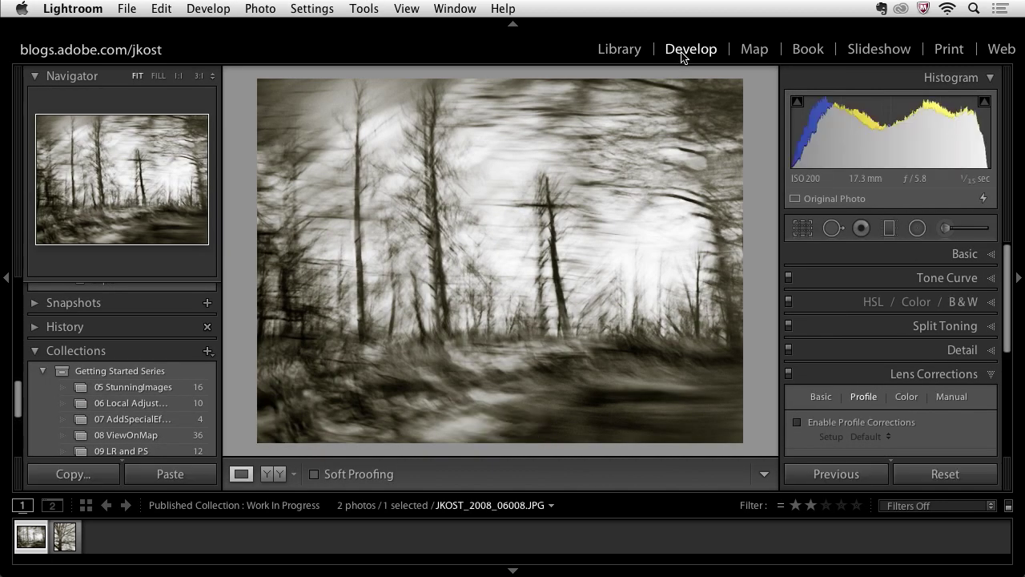
click(899, 260)
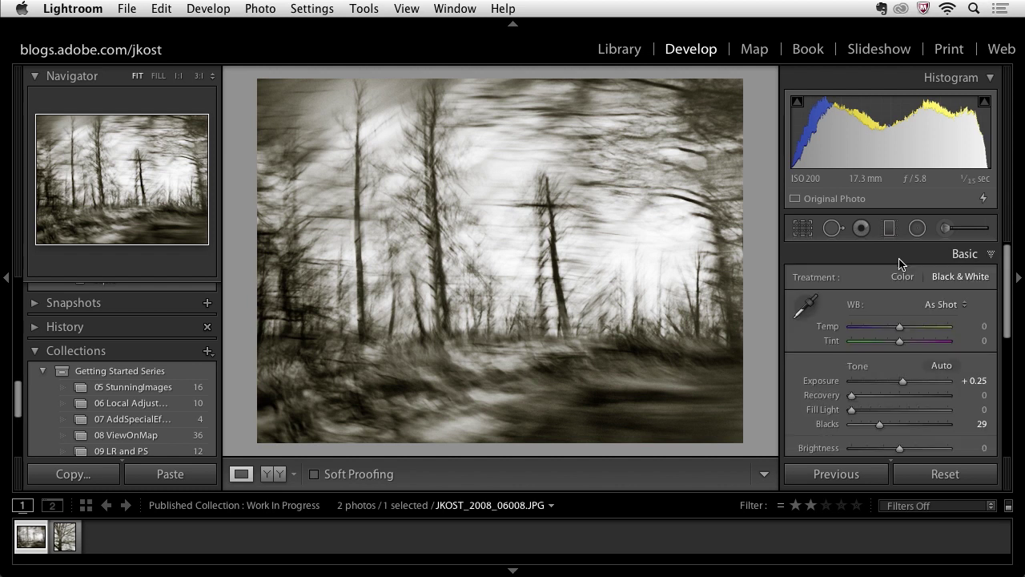
drag(851, 412, 870, 410)
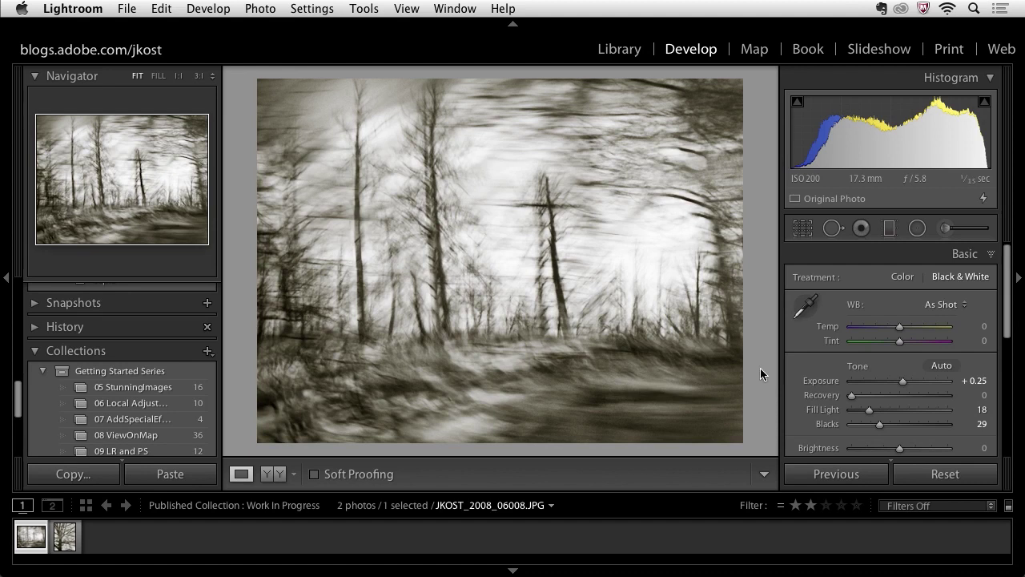
click(627, 51)
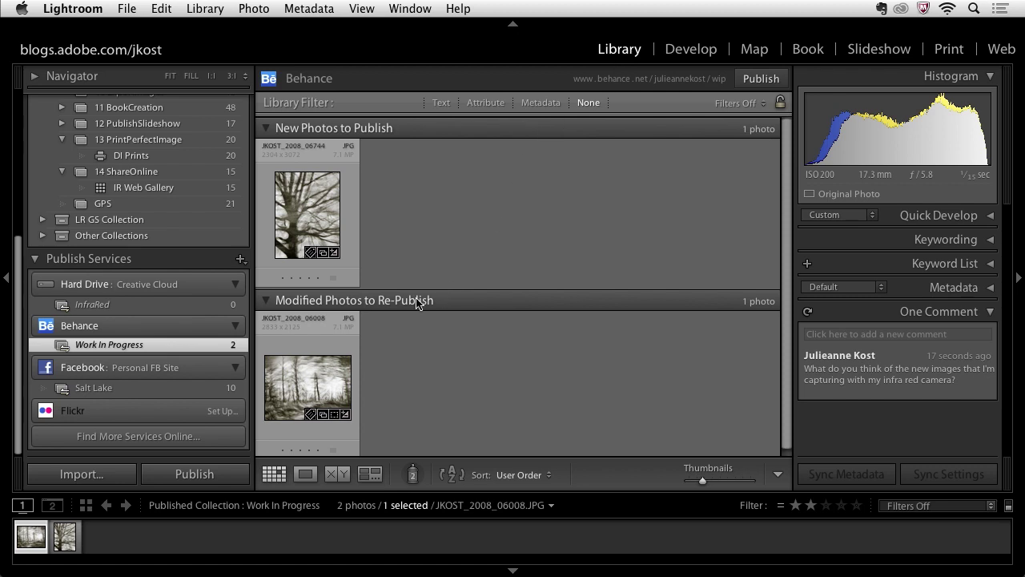
mouse_move(313, 317)
Mark JKOST_2008_06008 as up to date, then check the Behance page in Safari and come back
right_click(309, 390)
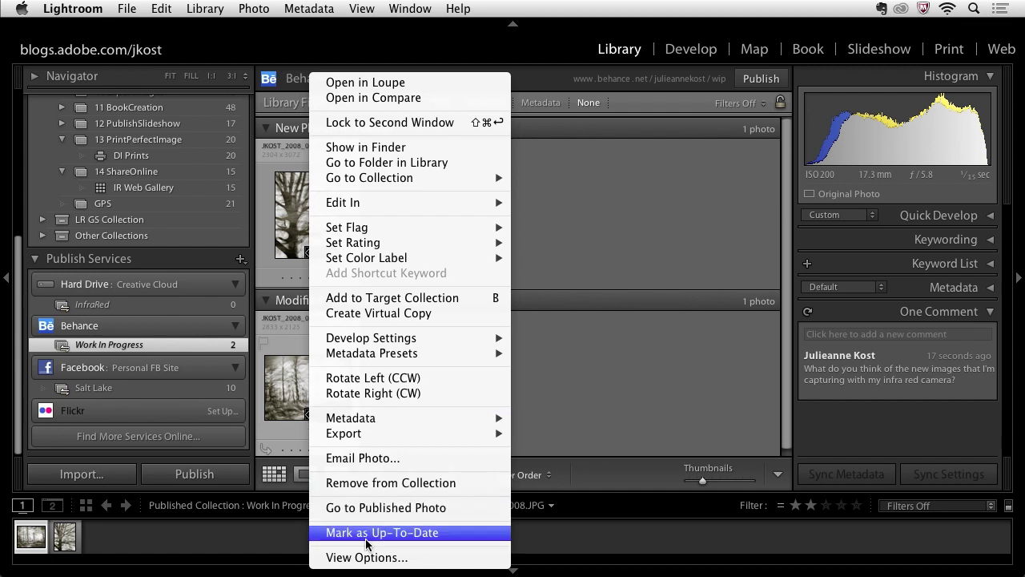
click(449, 532)
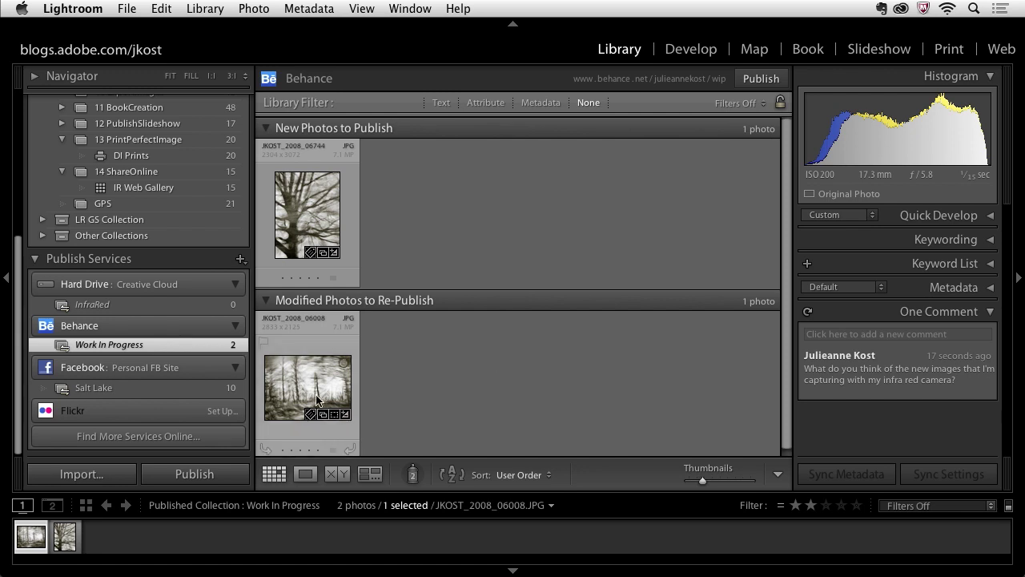
key(super+Tab)
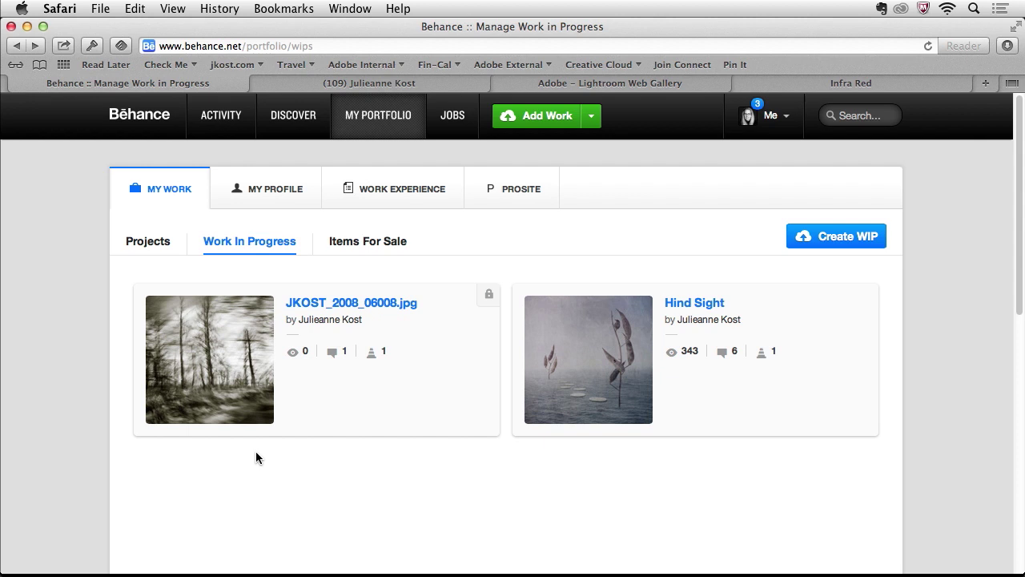
key(super+Tab)
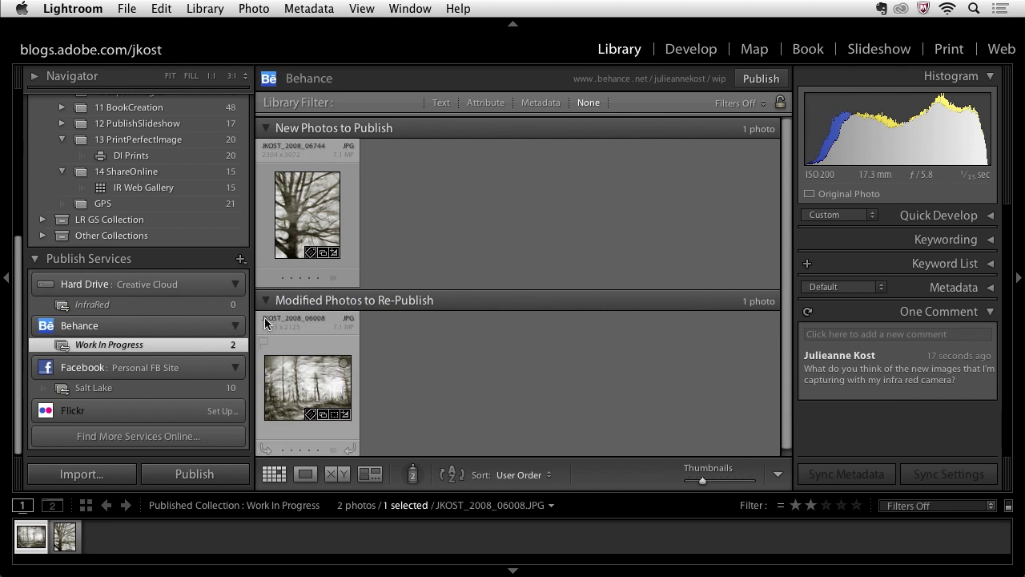
Select the four photos JKOST_2008_06737 through JKOST_2009_00129 in 14 ShareOnline
click(200, 178)
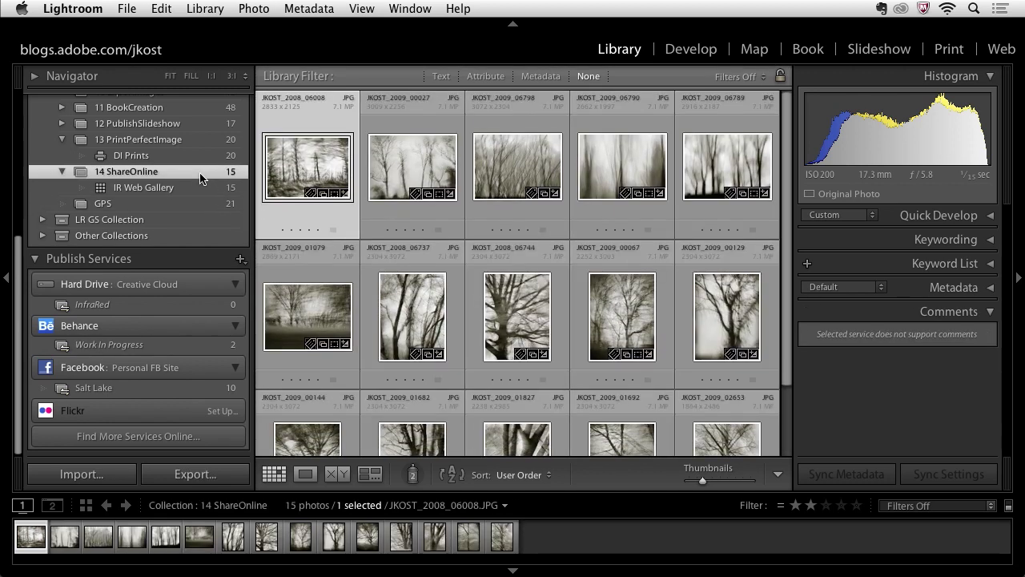
click(420, 305)
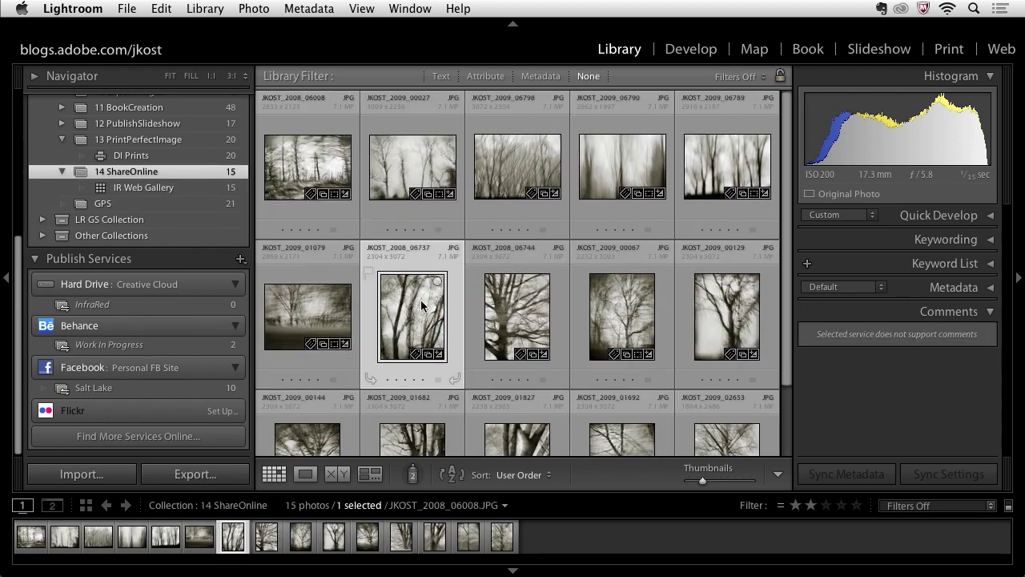
shift+click(711, 295)
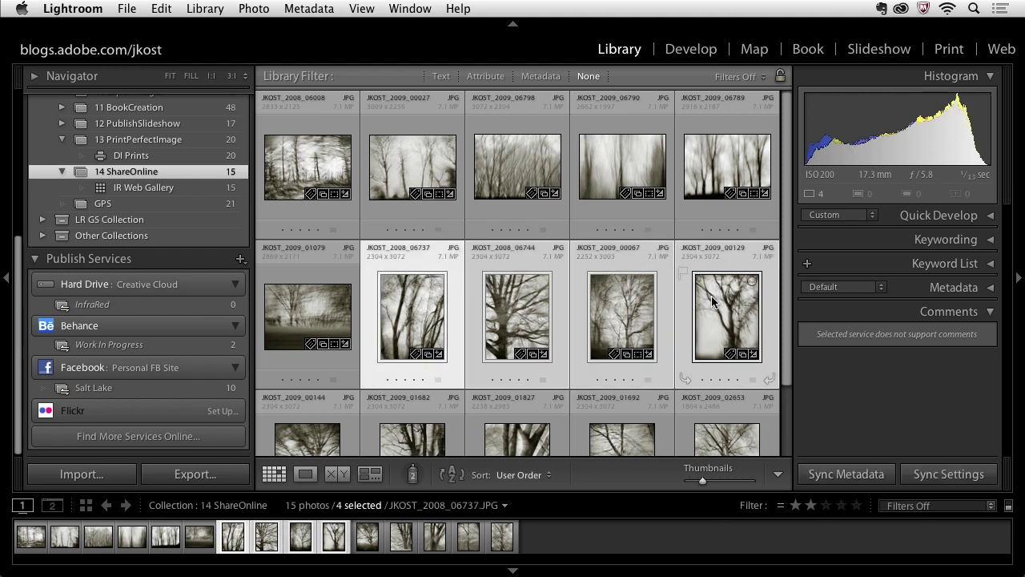
Email them to the recipient's address with subject 'New IR Images' at the Medium 500 px size
click(128, 9)
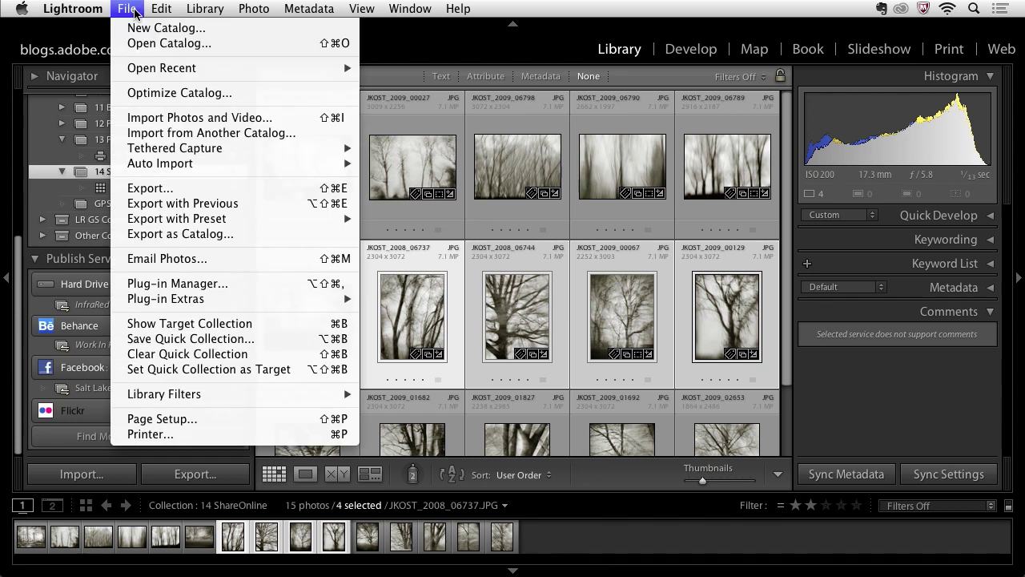
click(256, 261)
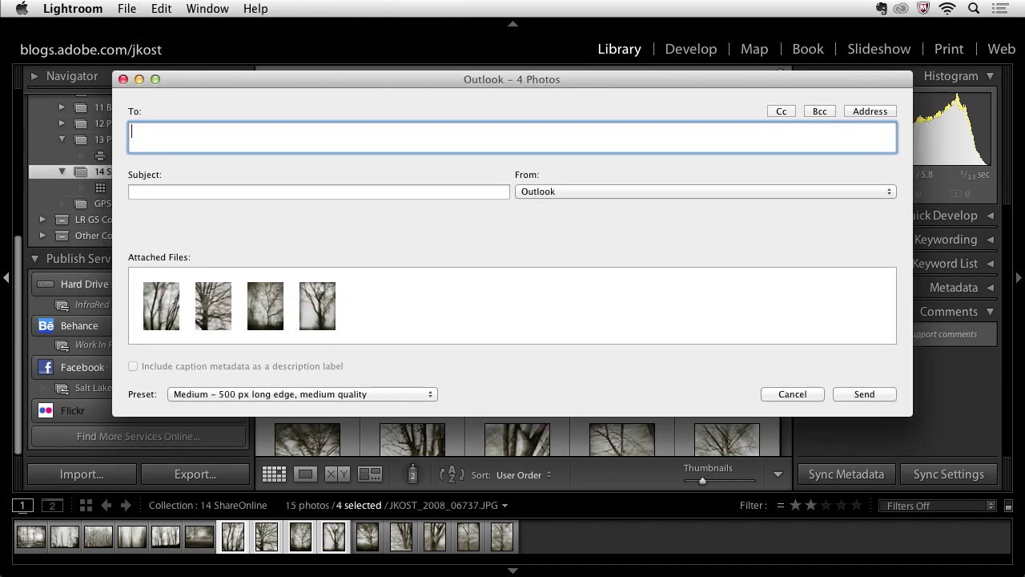
click(205, 192)
text(New )
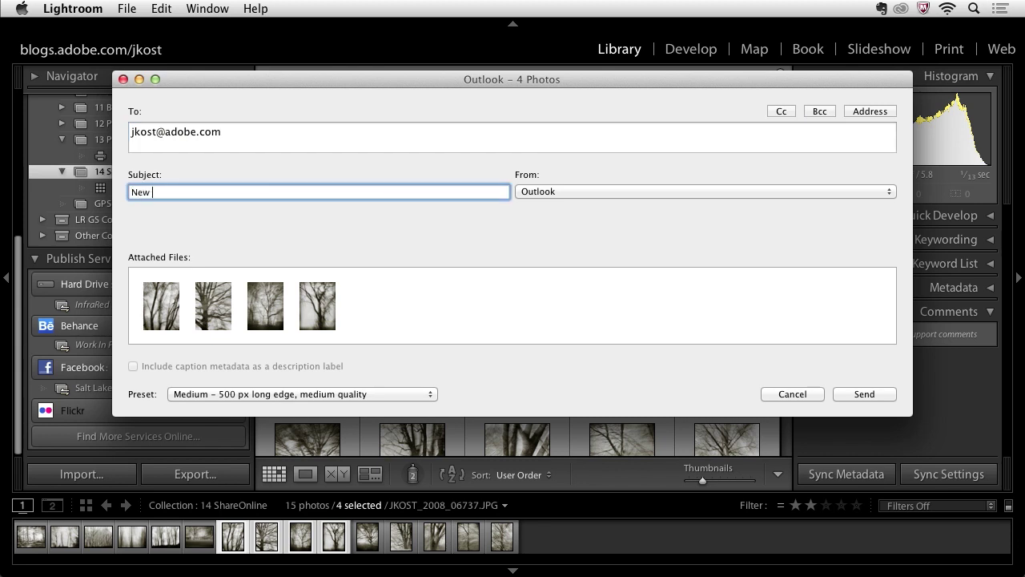
text(IR Images)
click(203, 395)
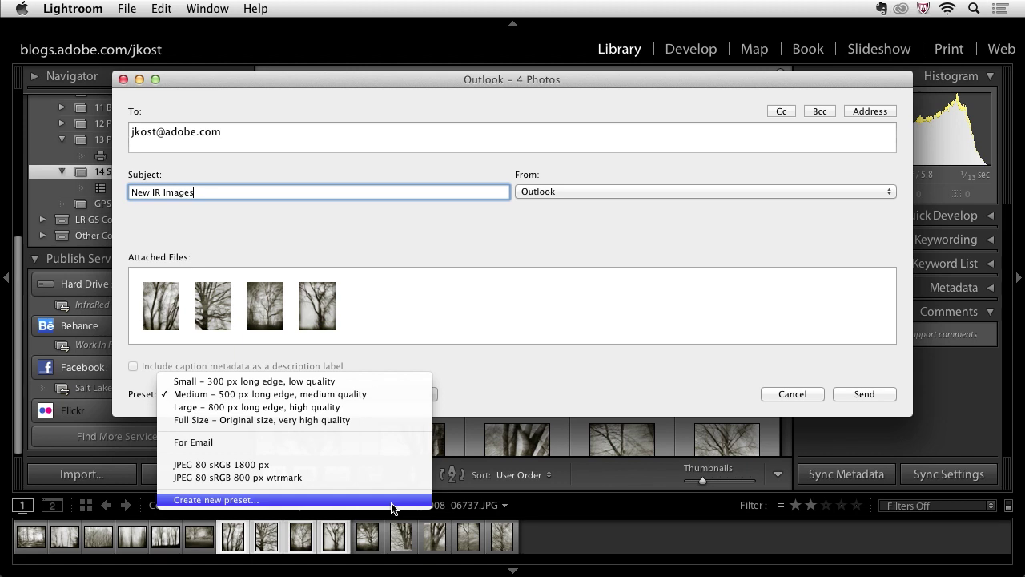
click(394, 398)
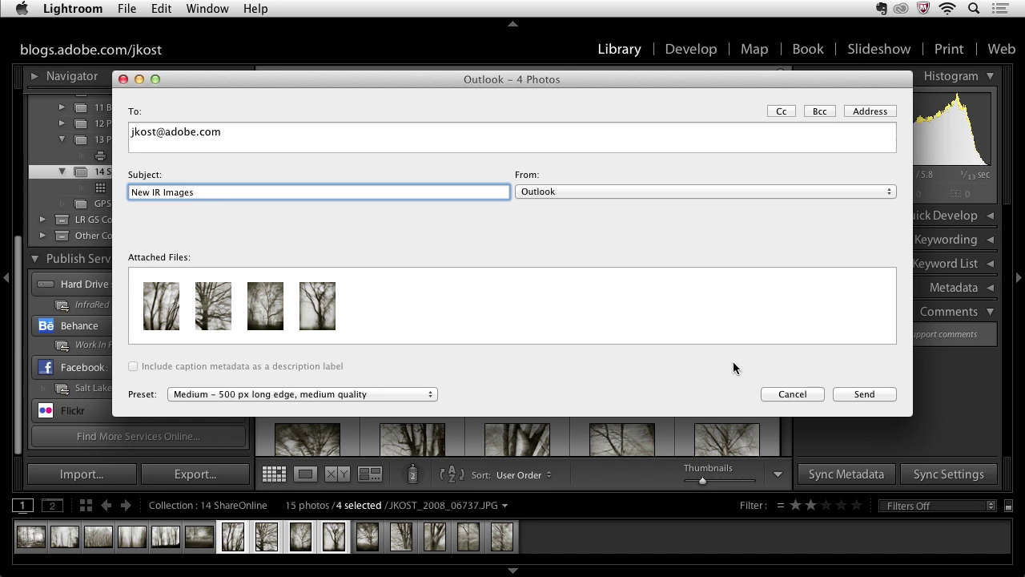
click(850, 394)
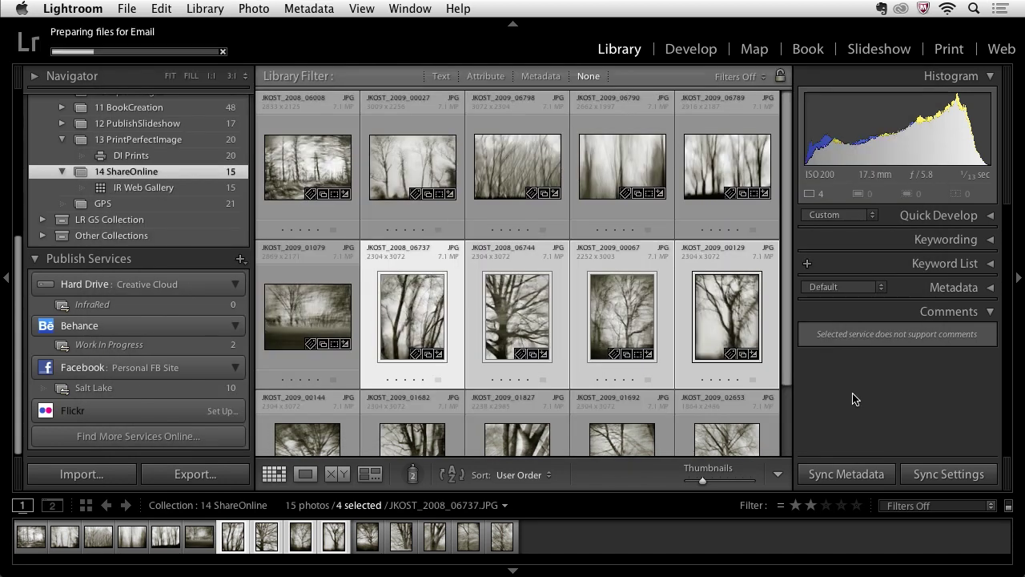